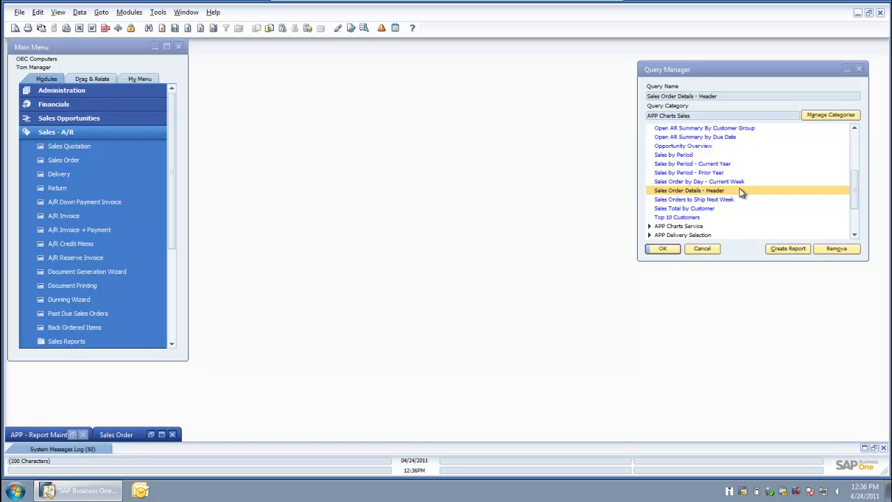
# Step: Run the Sales Order Details - Header query, hide the query structure, review the result rows, and close the results
pyautogui.doubleClick(740, 190)
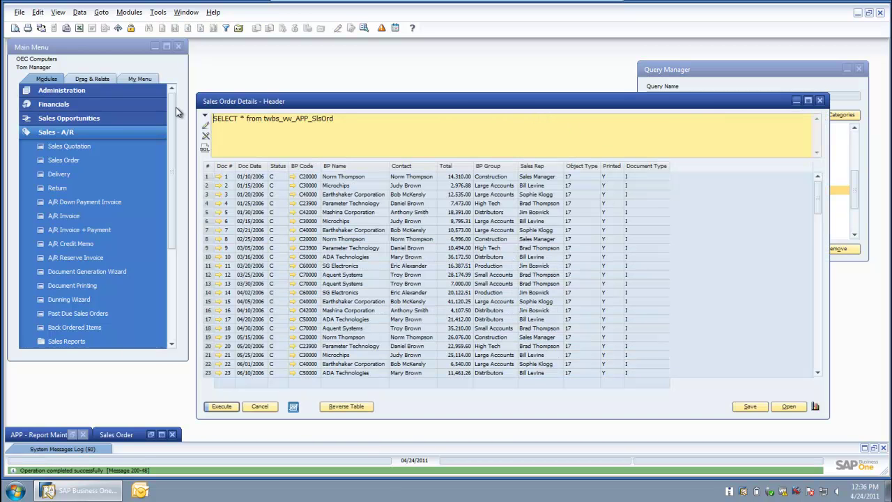
pyautogui.click(206, 122)
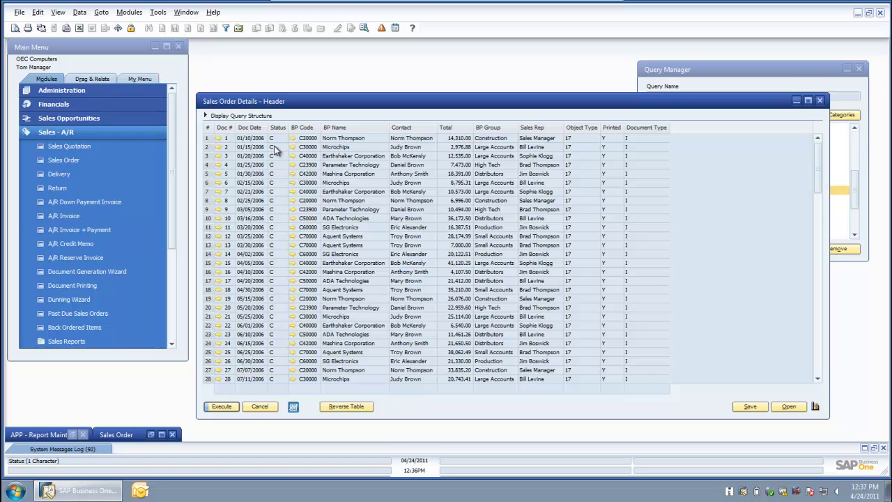
pyautogui.scroll(-1, 285, 244)
pyautogui.scroll(-3, 274, 247)
pyautogui.scroll(-2, 265, 366)
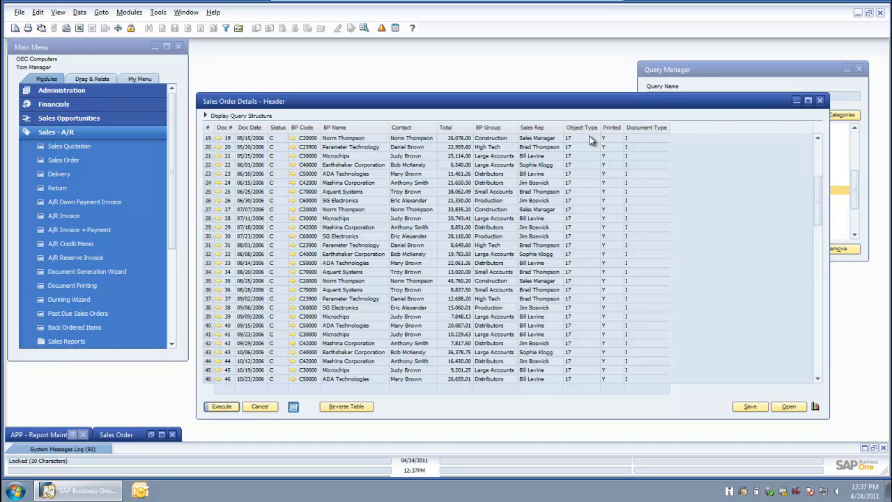
pyautogui.click(820, 101)
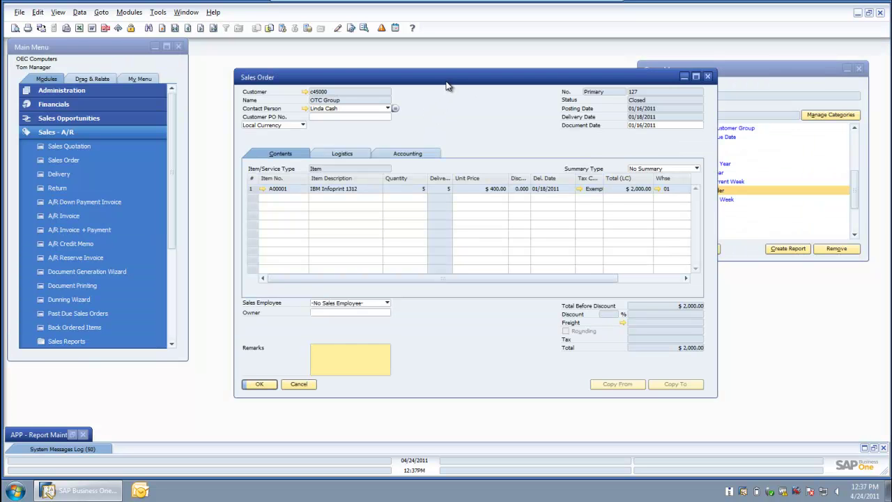
# Step: Launch the Sales Orders by Rep chart from the open sales order and inspect the -No Sales Employee- bar
pyautogui.rightClick(437, 133)
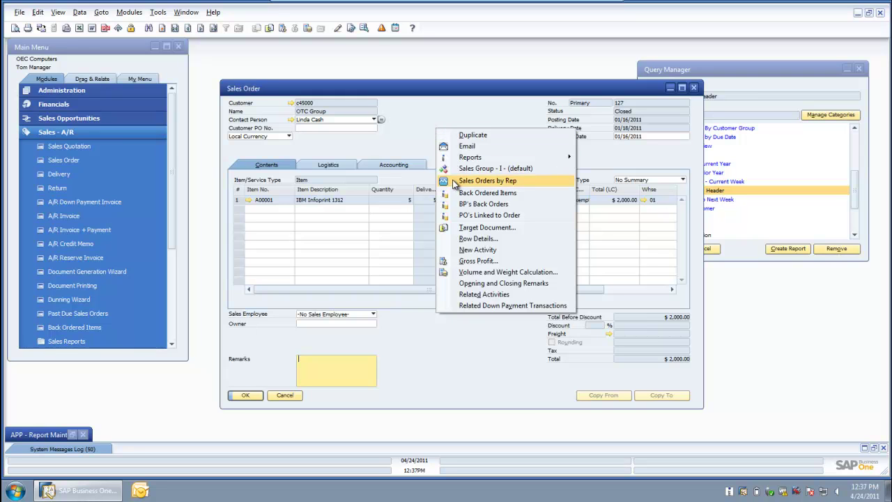
pyautogui.click(455, 183)
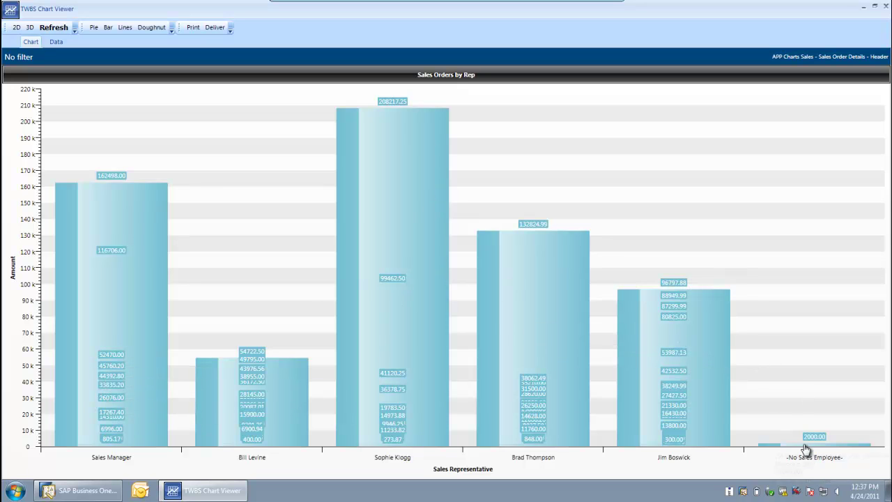
pyautogui.moveTo(806, 448)
# Step: Group the chart's underlying data by Sales Rep and inspect the orders under -No Sales Employee- and Sales Manager
pyautogui.click(56, 42)
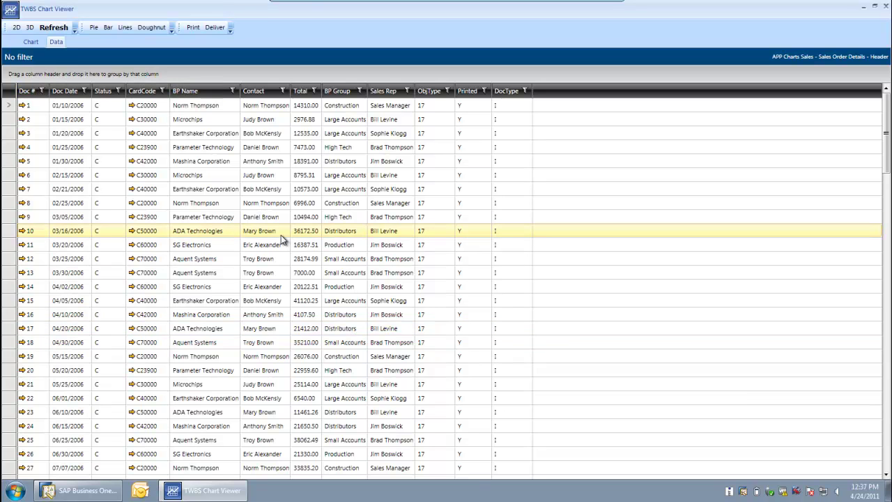
pyautogui.moveTo(389, 92); pyautogui.dragTo(381, 76)
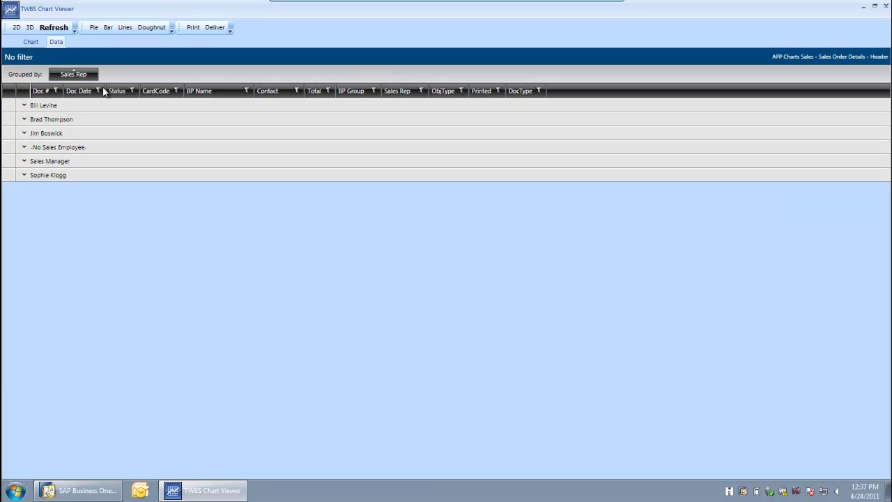
pyautogui.click(24, 147)
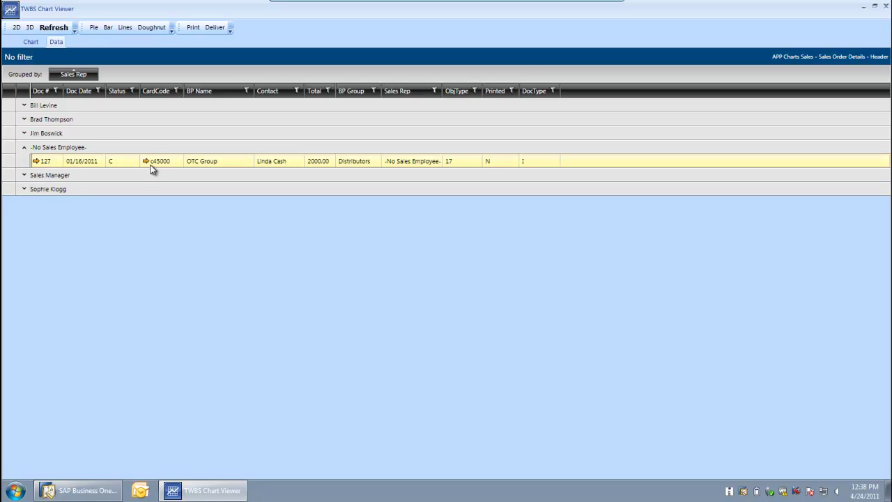
pyautogui.click(24, 175)
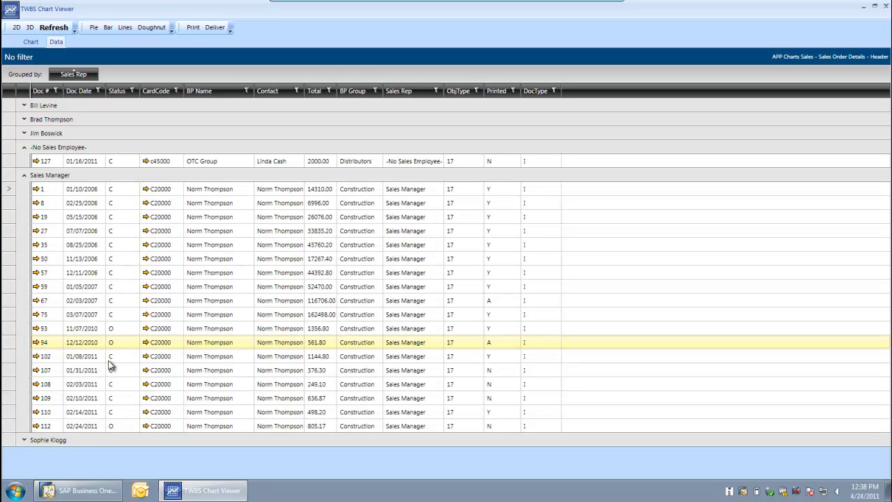
pyautogui.click(24, 176)
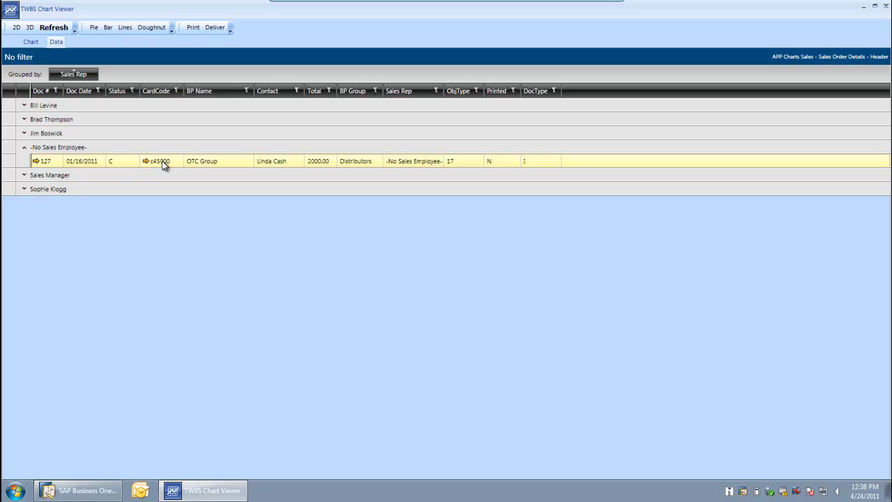
# Step: Open the sales order listed under -No Sales Employee-, set its sales employee to Sales Manager, and save the update
pyautogui.click(35, 161)
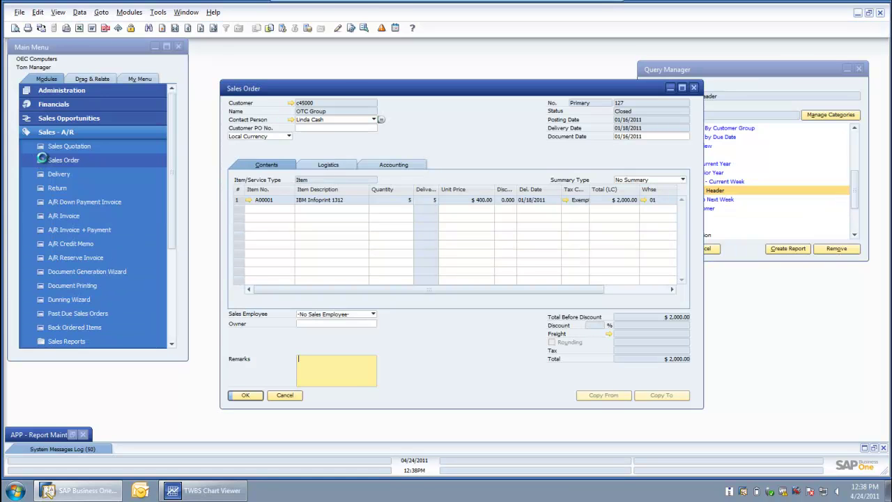
pyautogui.click(378, 307)
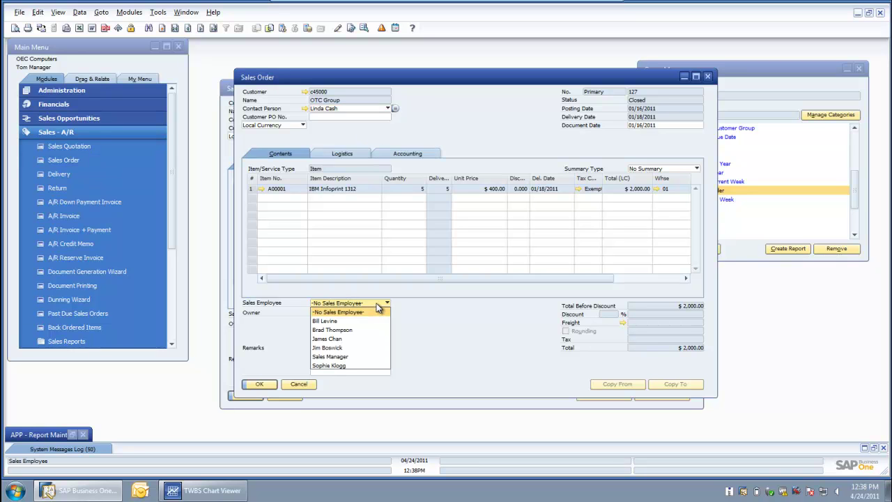
pyautogui.click(367, 356)
pyautogui.click(346, 248)
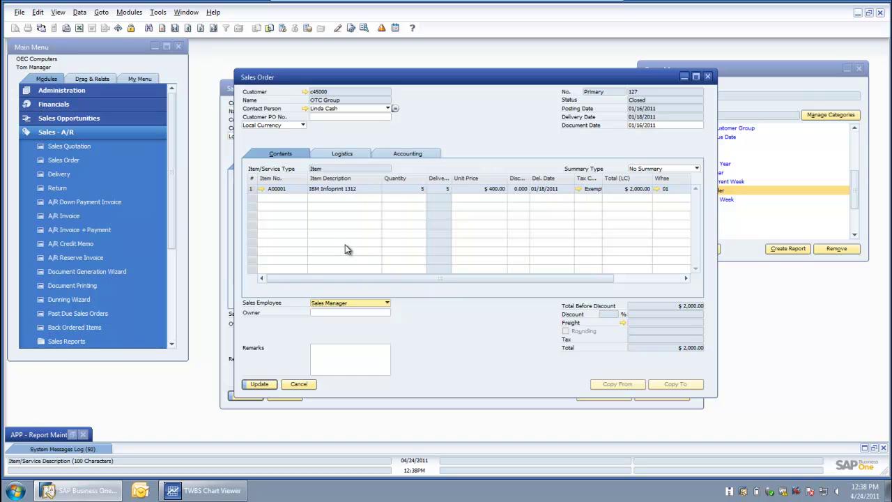
pyautogui.click(261, 384)
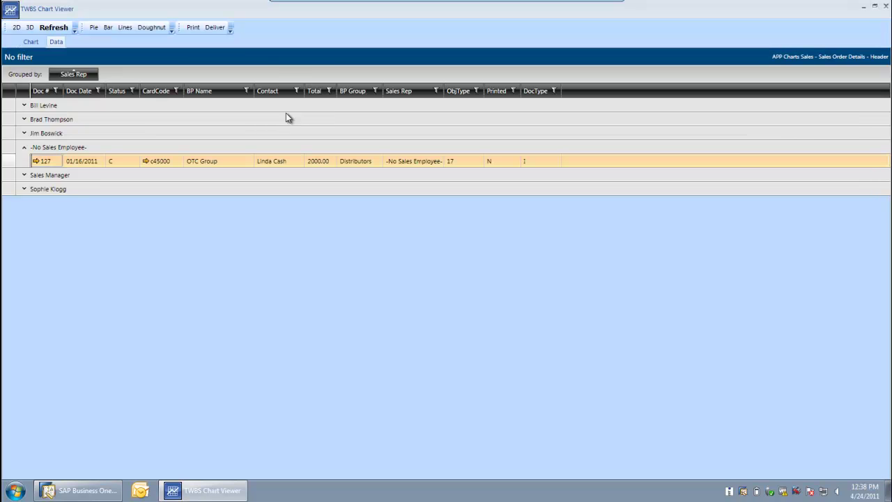
# Step: Refresh the chart viewer's data and inspect the Sales Manager bar in the Sales Orders by Rep chart
pyautogui.click(62, 28)
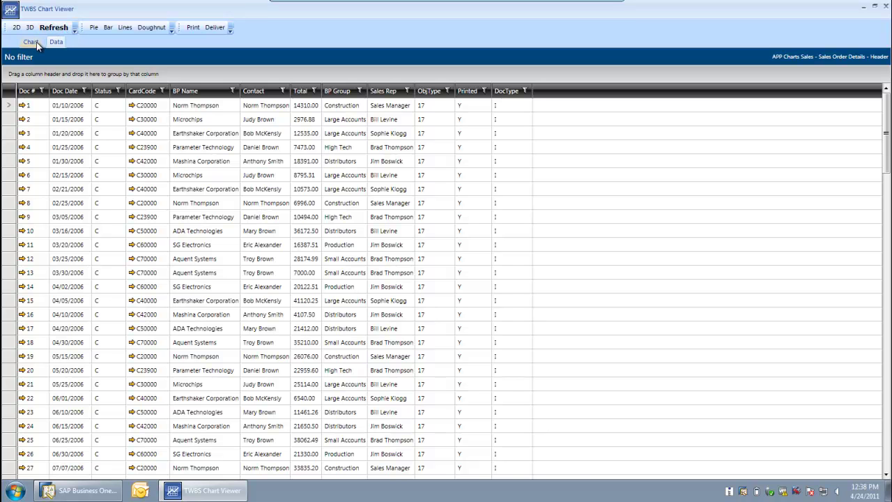
pyautogui.click(32, 41)
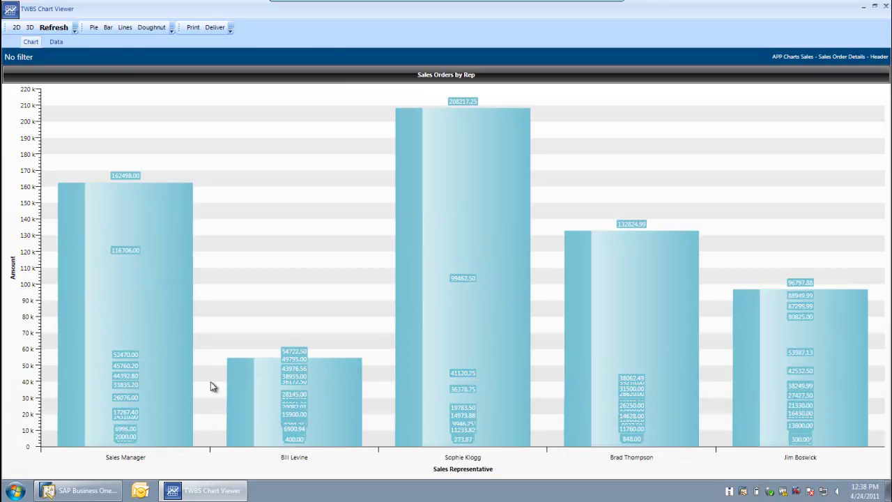
pyautogui.moveTo(130, 419)
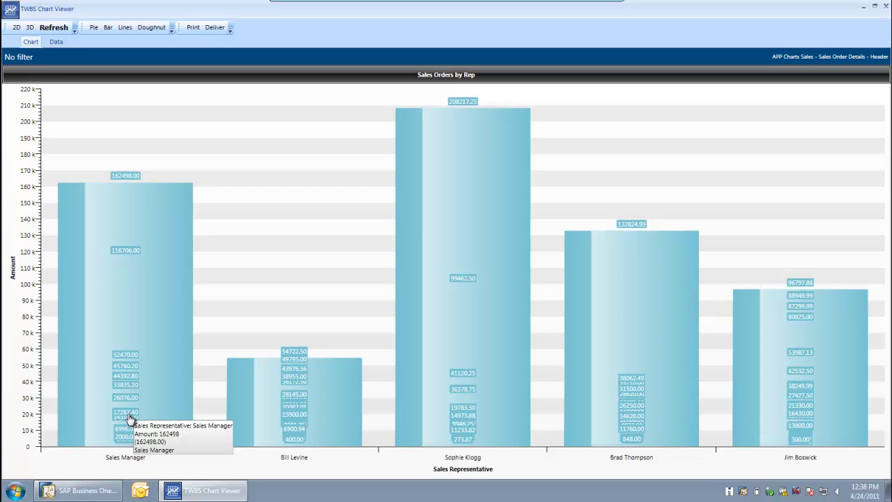
# Step: Group the chart data by Sales Rep and BP Name, expanding the rep group with Aquent Systems and Parameter Technology and both customers
pyautogui.click(62, 42)
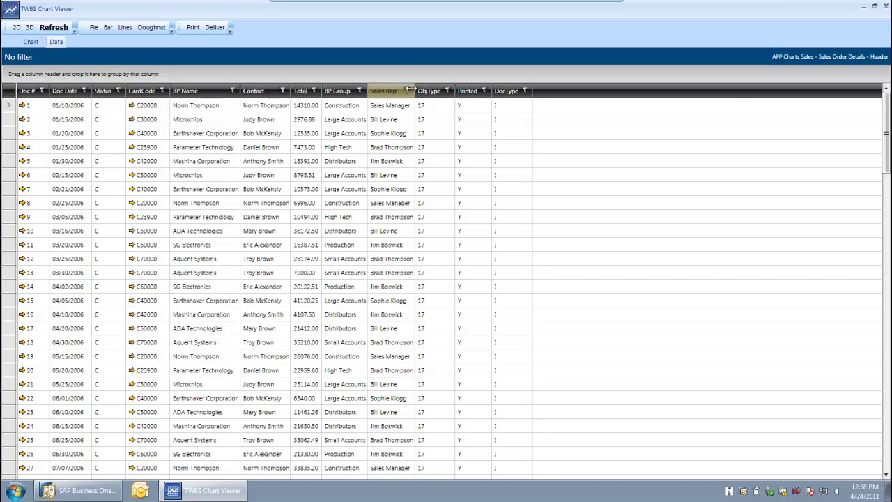
pyautogui.moveTo(390, 93); pyautogui.dragTo(382, 79)
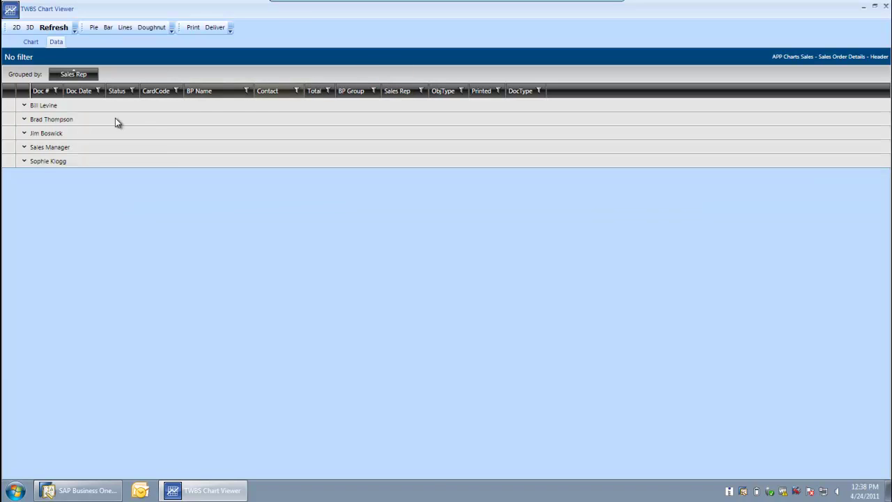
pyautogui.click(31, 122)
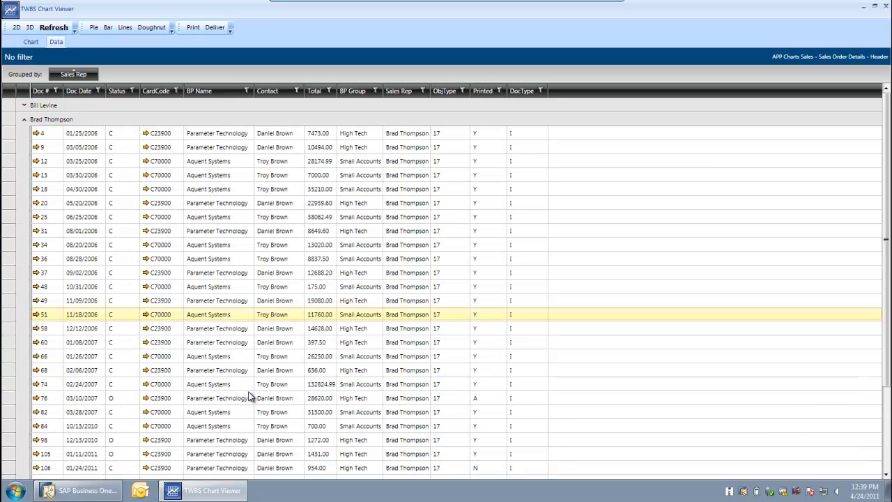
pyautogui.moveTo(223, 94); pyautogui.dragTo(200, 74)
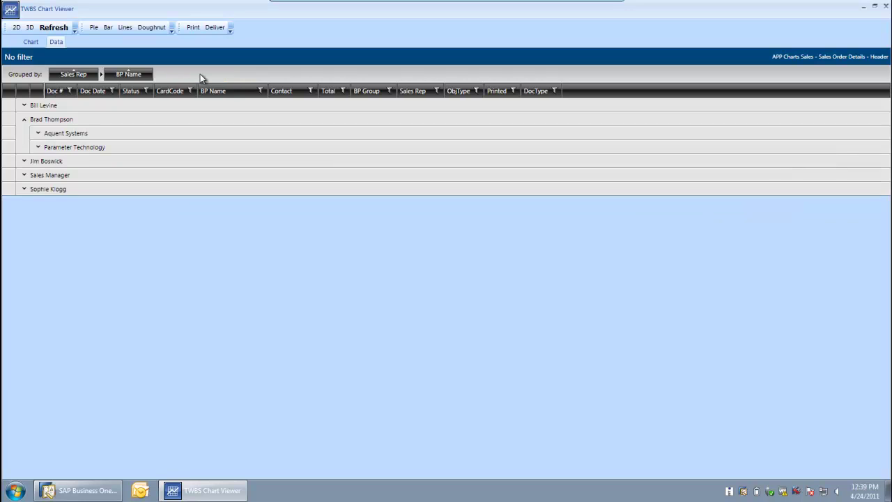
pyautogui.click(39, 134)
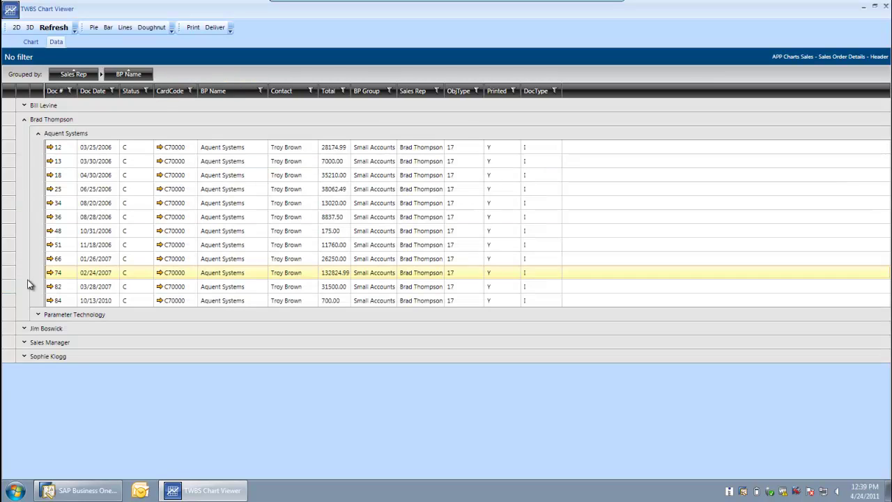
pyautogui.click(39, 316)
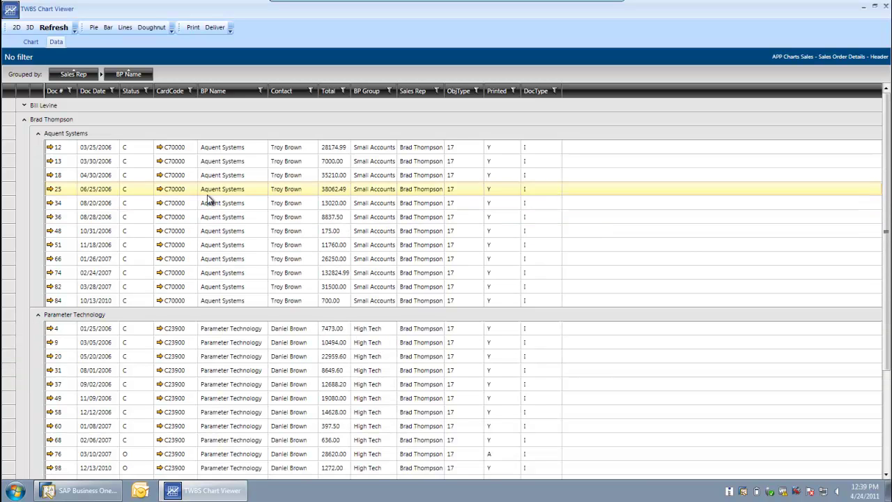
# Step: Filter the grouped data to Status O, expand the Sales Manager and last rep groups, and return to the chart view
pyautogui.click(145, 91)
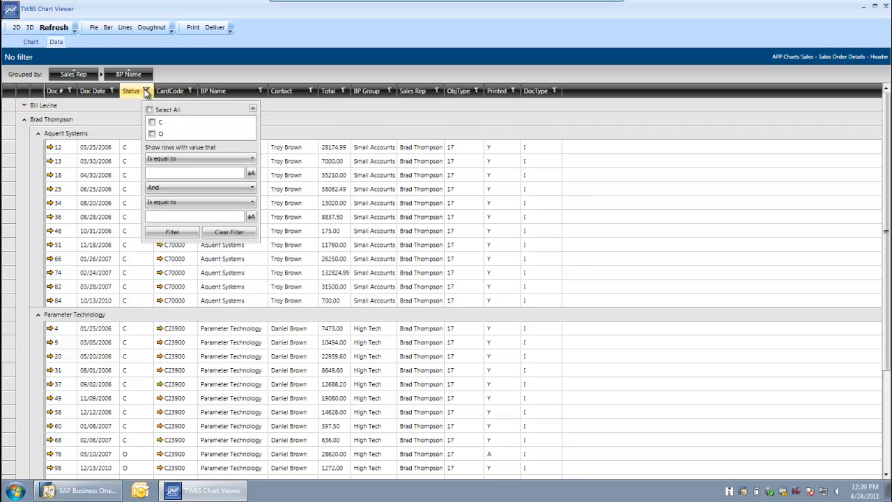
pyautogui.click(152, 134)
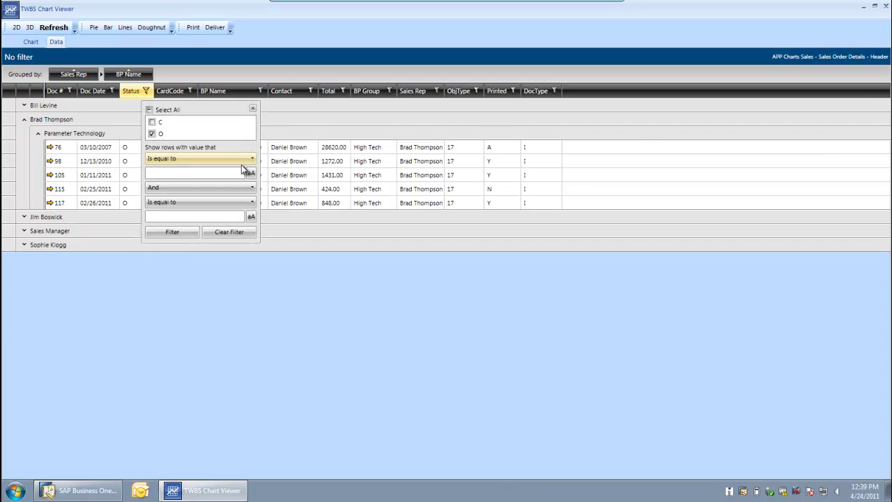
pyautogui.click(609, 137)
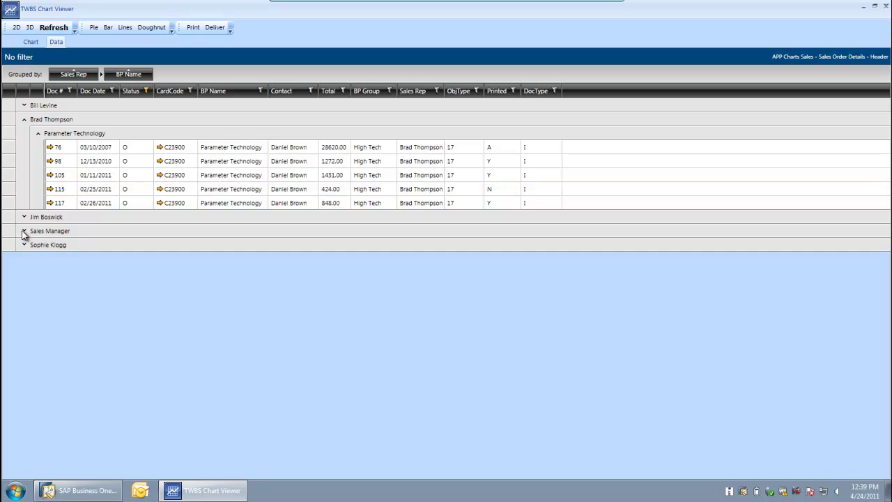
pyautogui.click(23, 231)
pyautogui.click(38, 246)
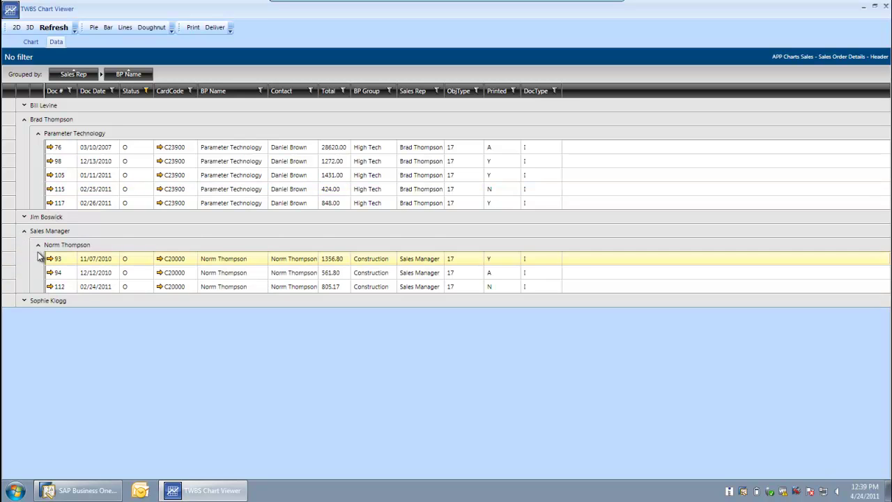
pyautogui.click(24, 301)
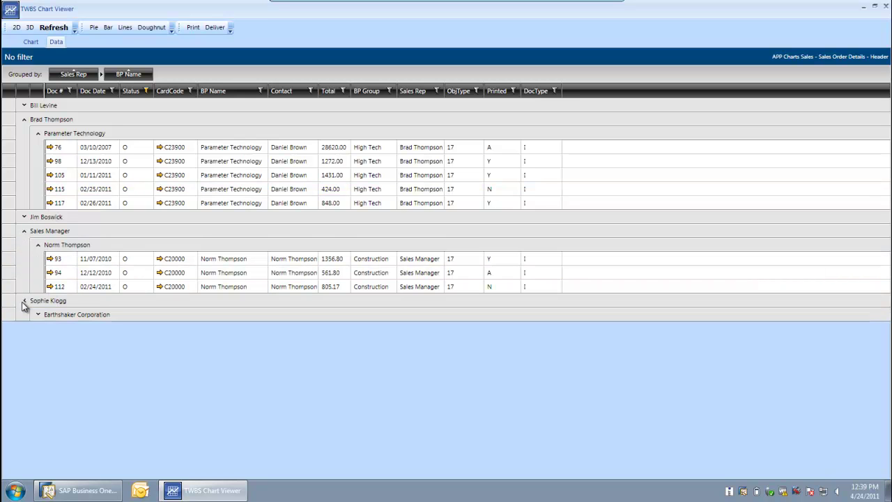
pyautogui.click(31, 43)
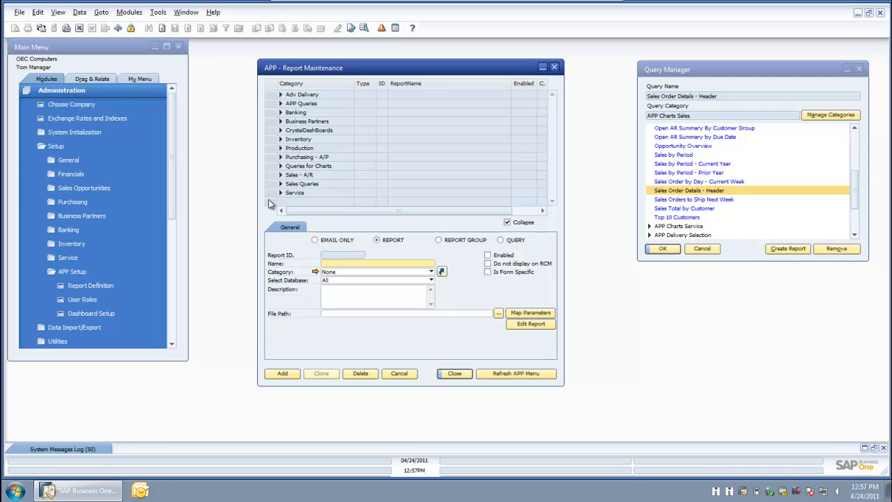
# Step: Open the Sales Order Details - Header report definition from the Queries for Charts category
pyautogui.click(281, 167)
pyautogui.scroll(-3, 512, 162)
pyautogui.scroll(-3, 513, 166)
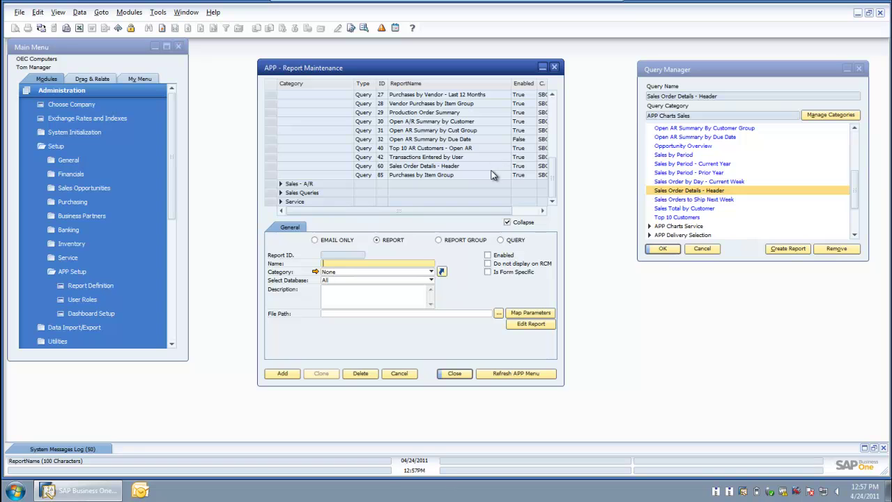
pyautogui.click(492, 167)
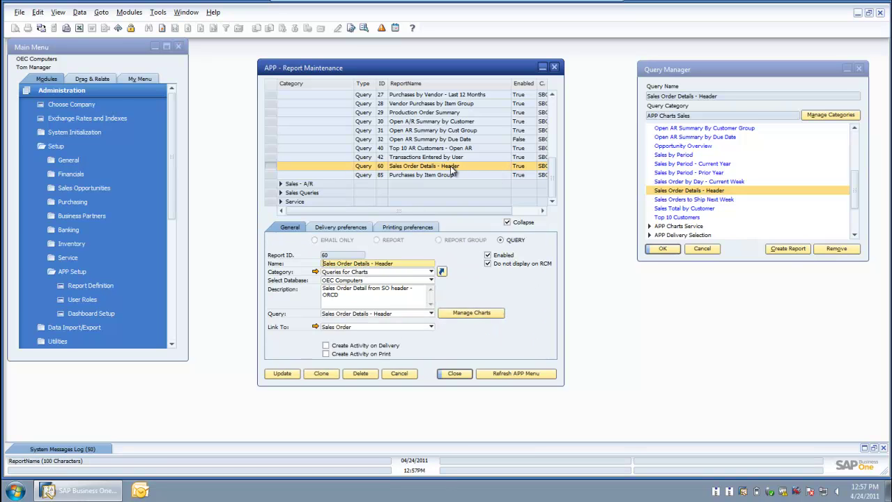
# Step: Review the selected database and the assigned query in the report definition, keeping Sales Order Details - Header as the query
pyautogui.click(345, 282)
pyautogui.click(347, 286)
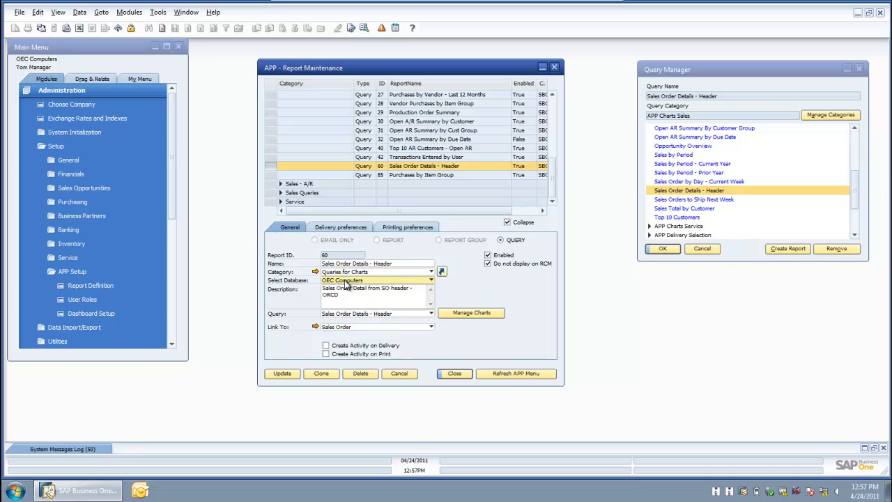
pyautogui.click(396, 318)
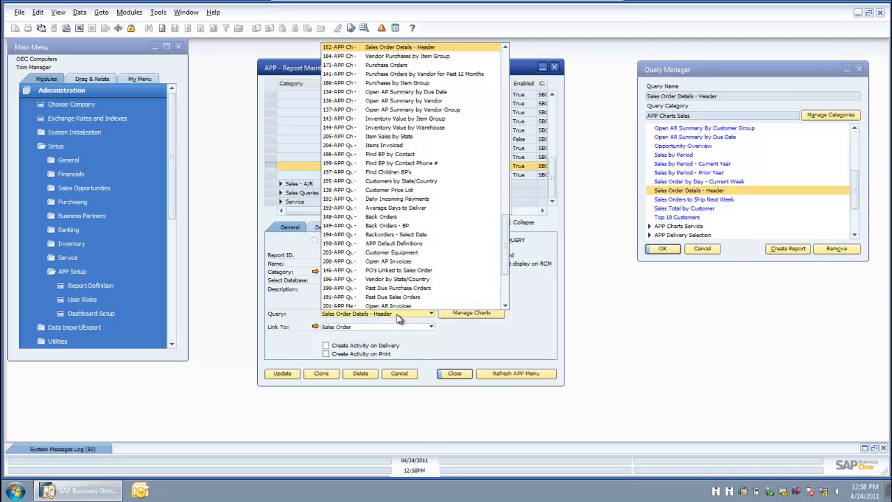
pyautogui.click(399, 318)
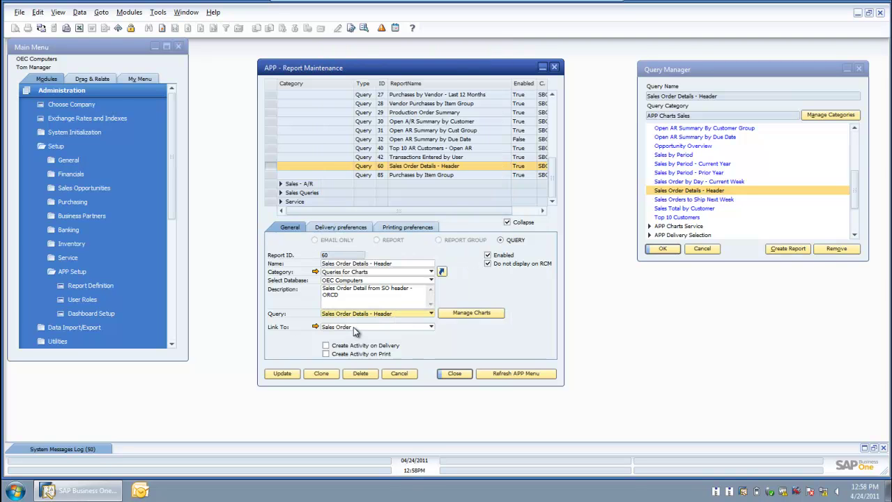
# Step: Check the Link To options, keeping Sales Order as the linked document, and open the report's chart definitions
pyautogui.click(354, 327)
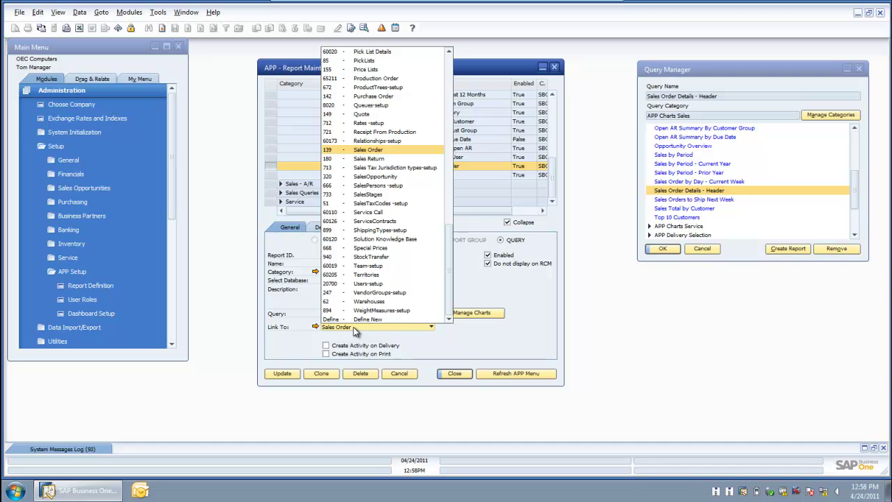
pyautogui.click(353, 327)
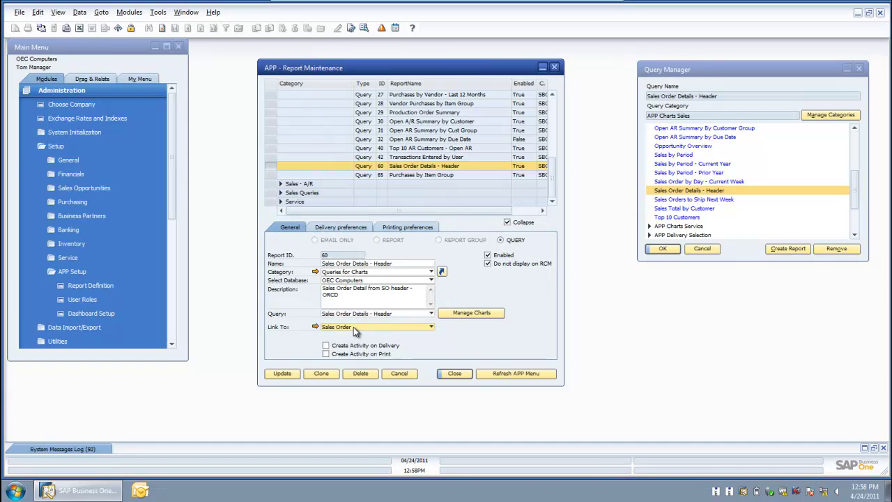
pyautogui.click(468, 315)
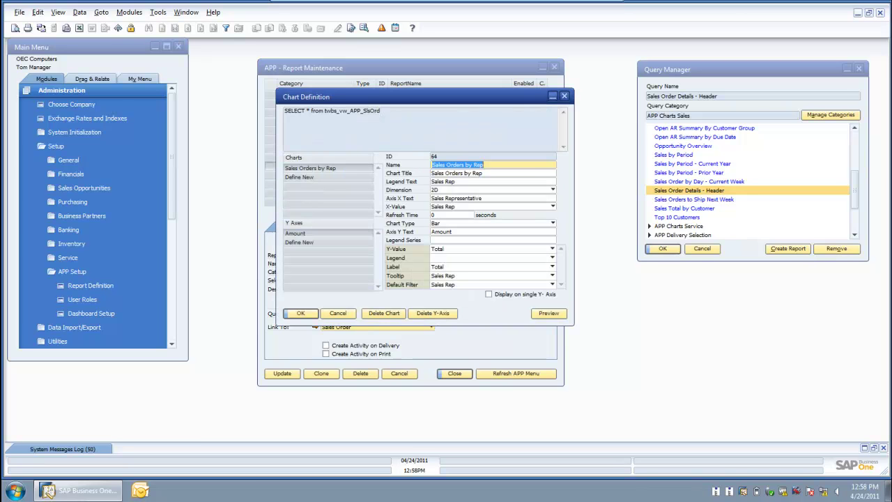
# Step: Review the Sales Orders by Rep chart's general settings, including its dimension and the query fields available for the X-Value
pyautogui.press('Tab')
pyautogui.press('Tab')
pyautogui.press('Tab')
pyautogui.press('Tab')
pyautogui.press('Tab')
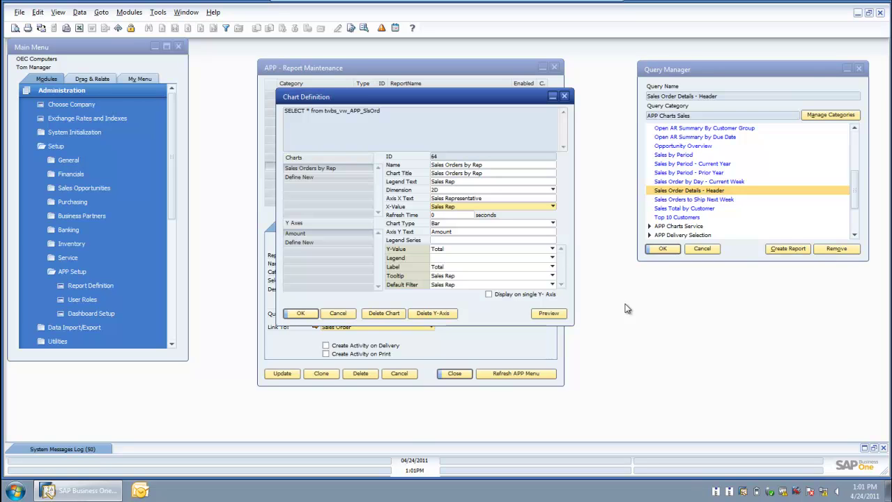
pyautogui.click(464, 191)
pyautogui.click(462, 193)
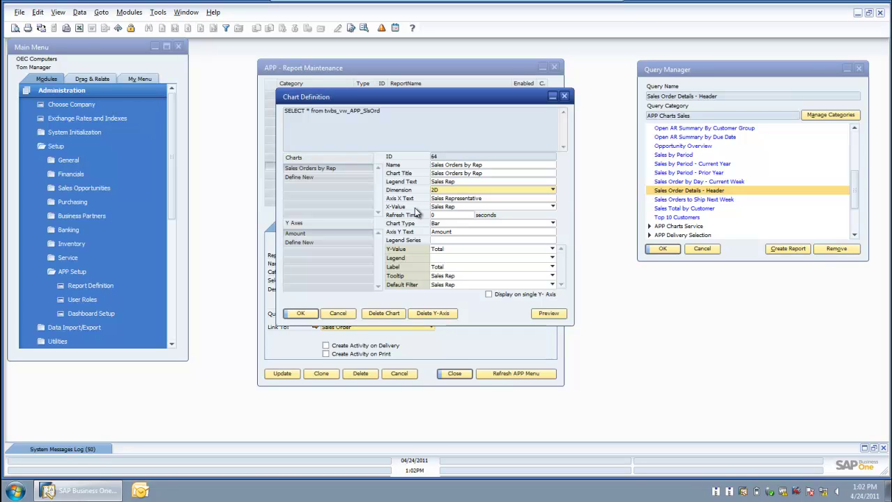
pyautogui.click(552, 209)
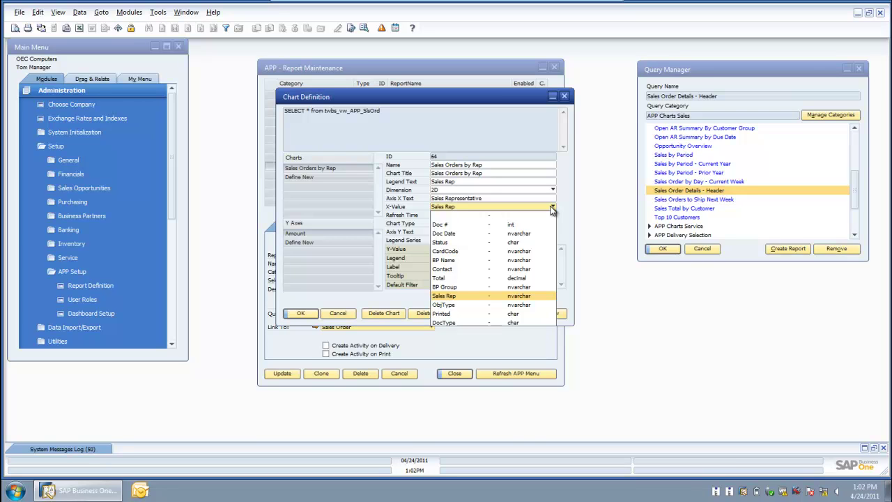
pyautogui.click(551, 209)
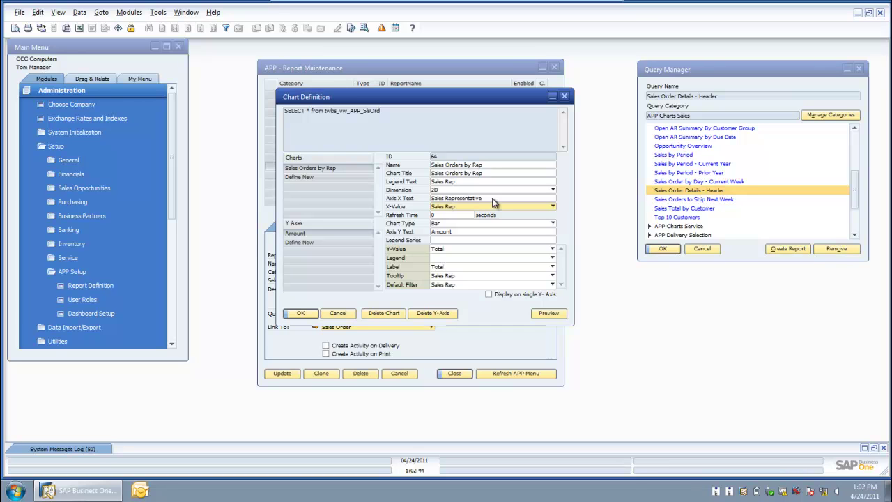
# Step: Examine the available chart types and the query fields offered for the Y-Value of the Sales Orders by Rep chart
pyautogui.click(487, 223)
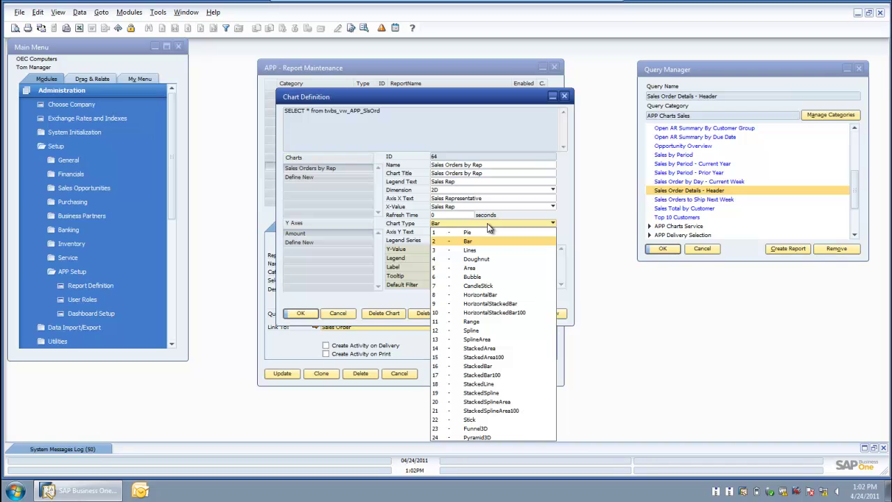
pyautogui.click(488, 225)
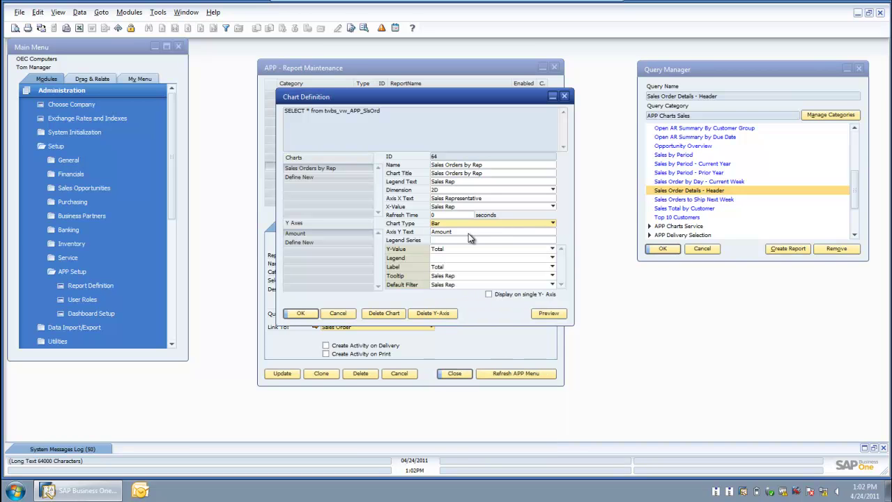
pyautogui.click(553, 251)
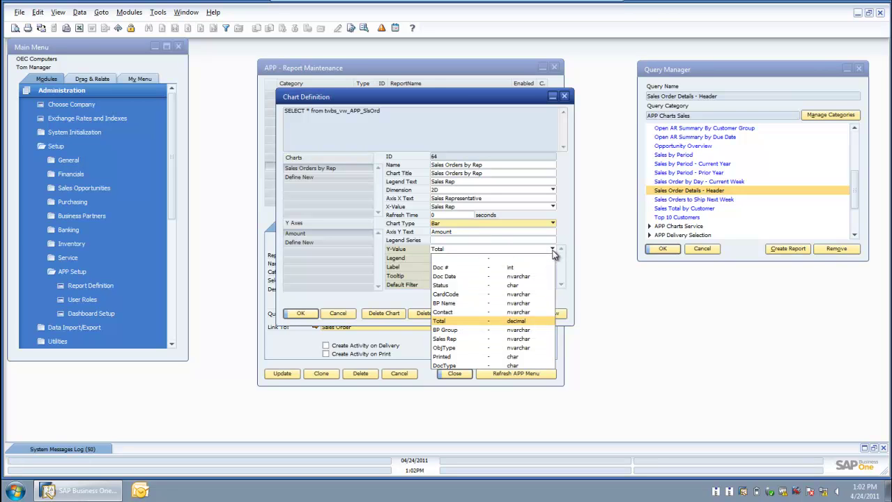
pyautogui.click(553, 251)
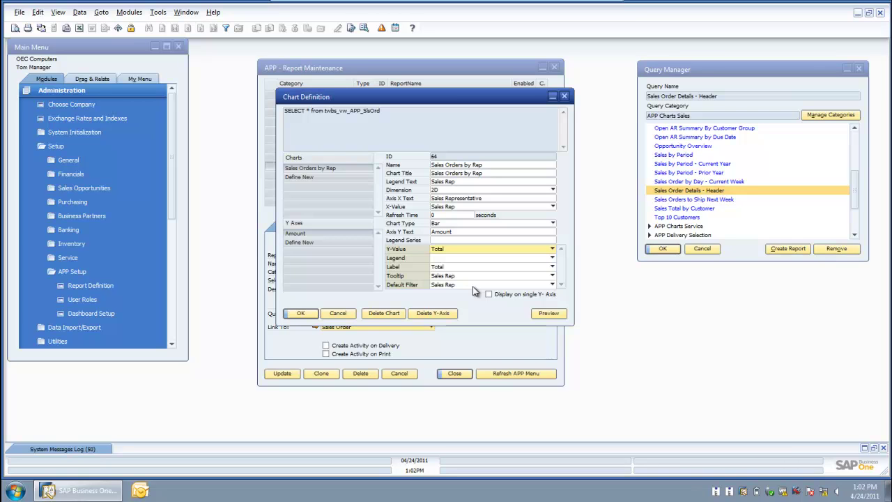
# Step: Preview the Sales Orders by Rep chart and drill into the tallest bar
pyautogui.click(545, 317)
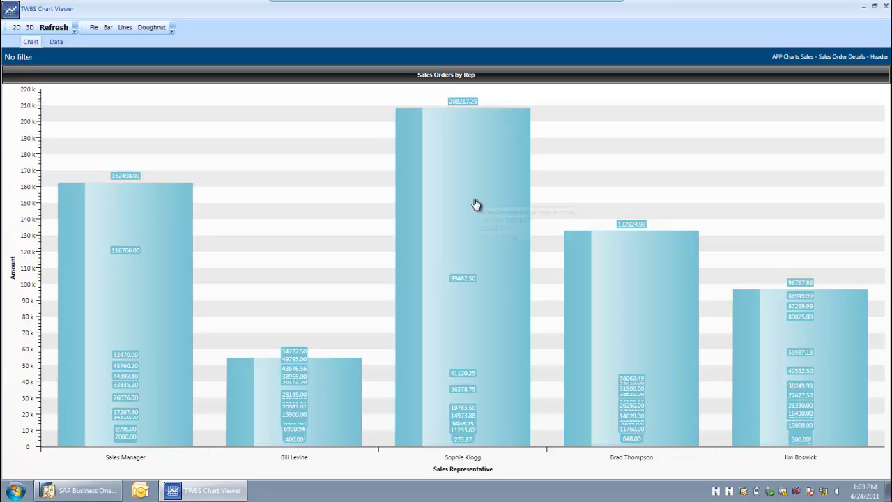
pyautogui.moveTo(476, 202)
pyautogui.click(475, 202)
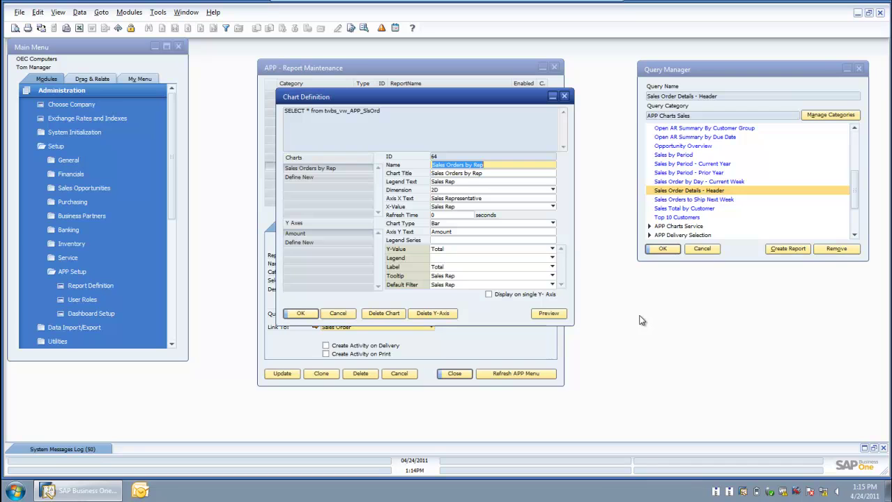
# Step: Define a new chart with the name and title Sales Order by BP Group and the legend text Business Partner
pyautogui.click(359, 179)
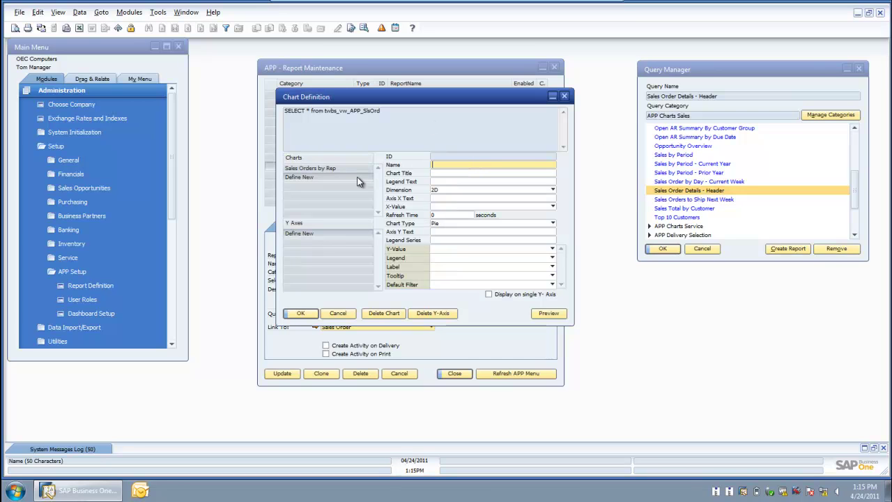
pyautogui.write('Sales Order by BP Group')
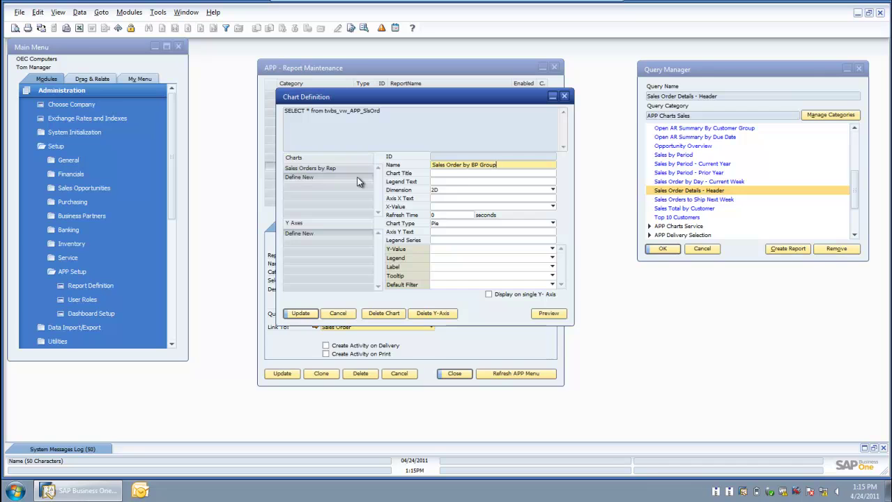
pyautogui.click(449, 173)
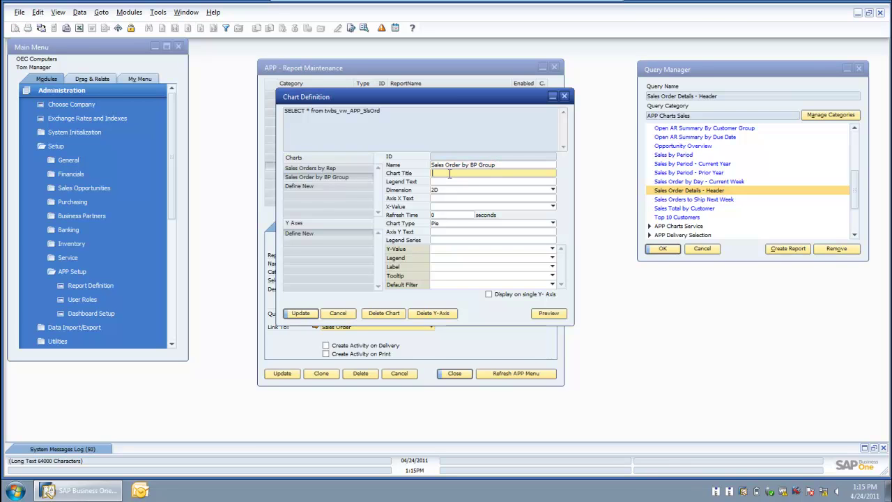
pyautogui.write('Sales Order by BP Group')
pyautogui.click(453, 182)
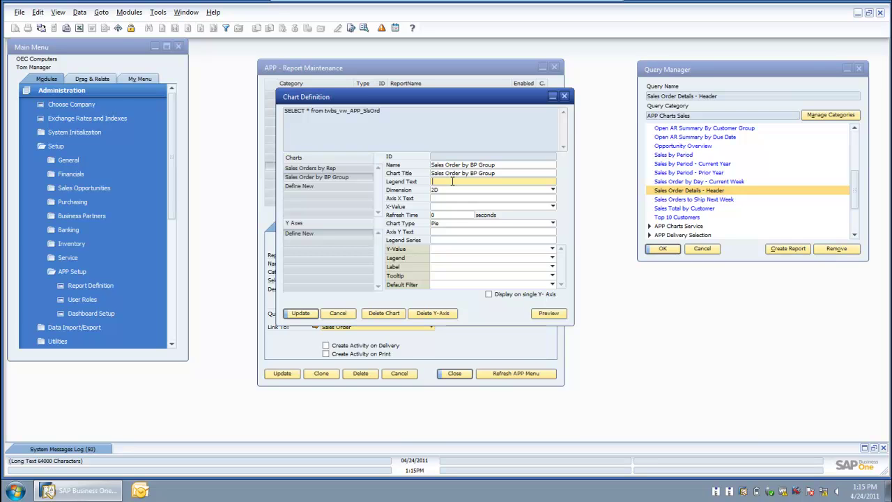
pyautogui.write('Business Partner')
# Step: Keep the 2D dimension, set the X-axis text to Customer Group and the X-Value to BP Group, and choose the Bar chart type
pyautogui.click(502, 190)
pyautogui.click(505, 193)
pyautogui.click(511, 197)
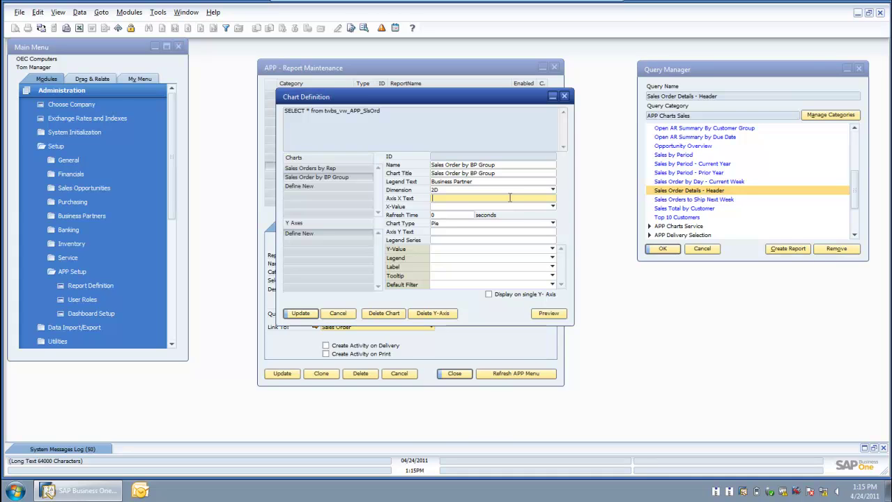
pyautogui.write('Customer Group')
pyautogui.click(552, 207)
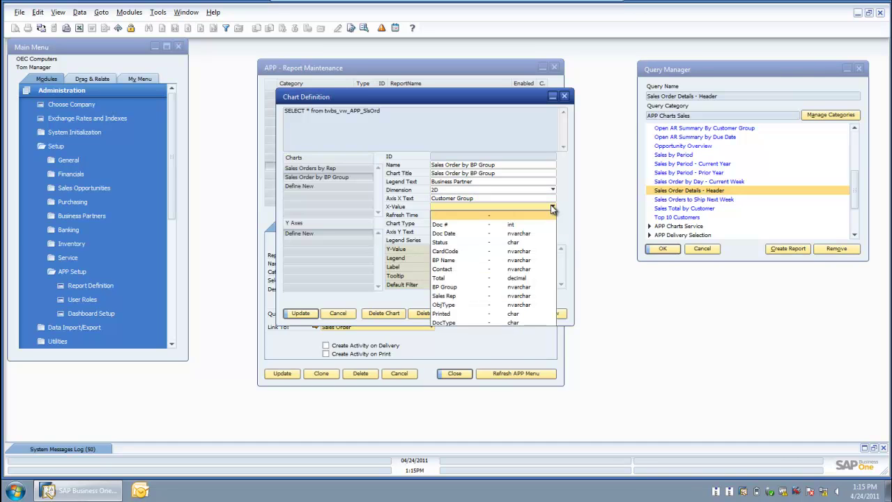
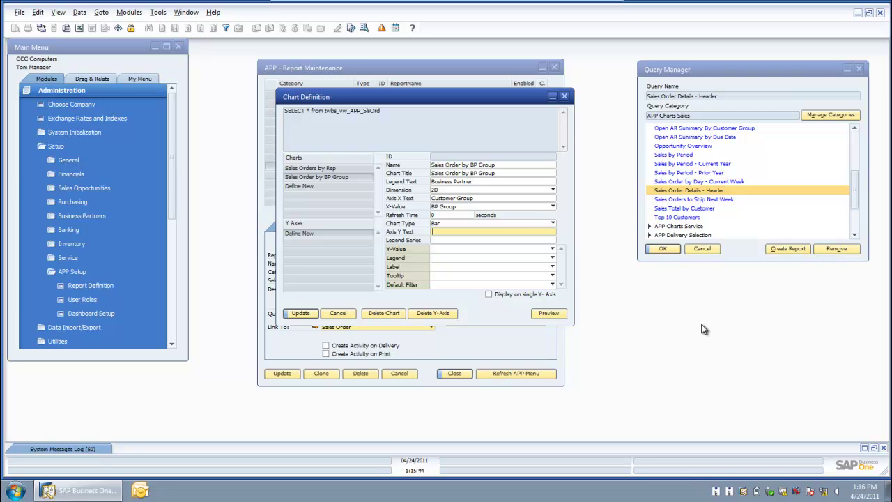
# Step: Set the new chart's Y-axis text to $ Amount and its Y-Value to Total
pyautogui.write('S')
pyautogui.write(' Amou')
pyautogui.press('Tab')
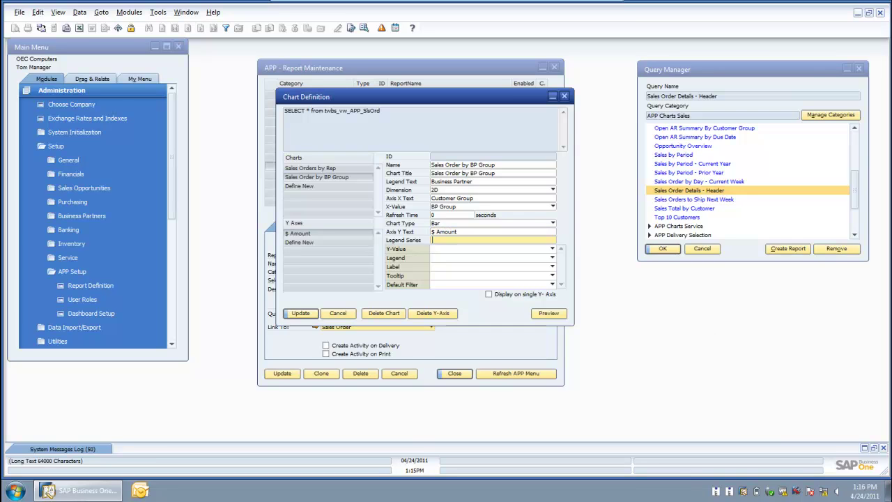
pyautogui.click(552, 250)
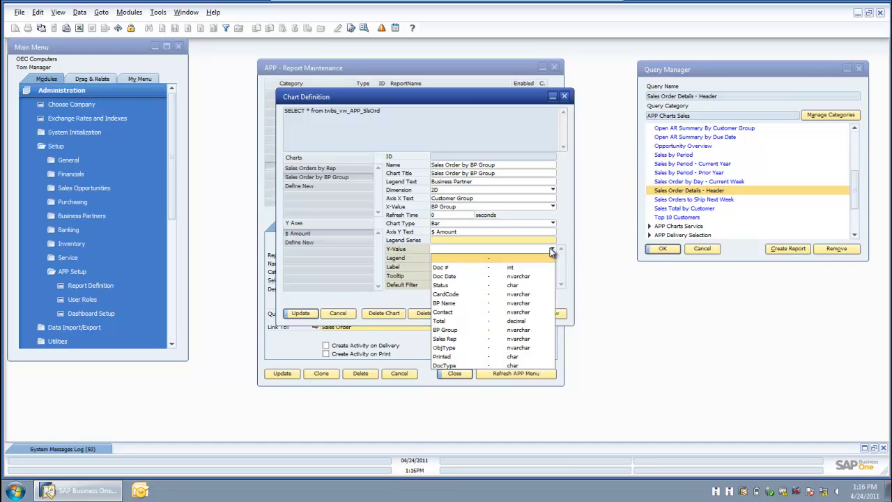
pyautogui.click(524, 322)
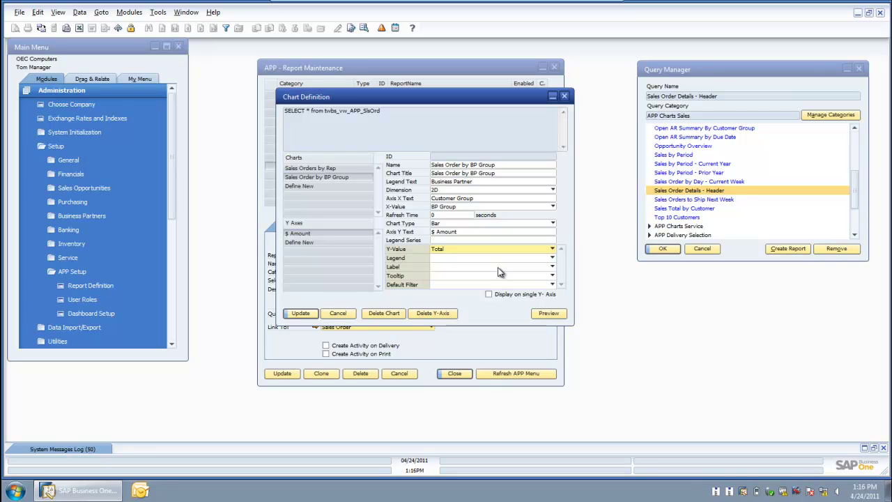
# Step: Set both the tooltip and the default filter of the new chart to BP Group
pyautogui.click(497, 283)
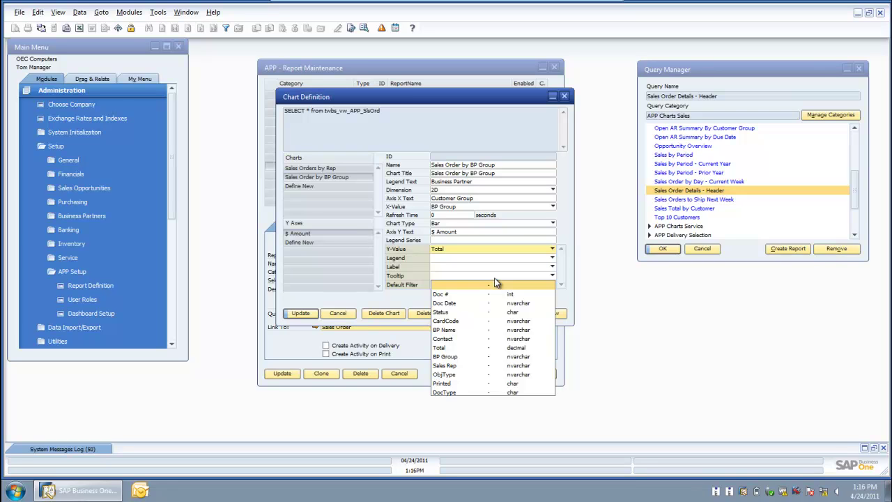
pyautogui.click(475, 357)
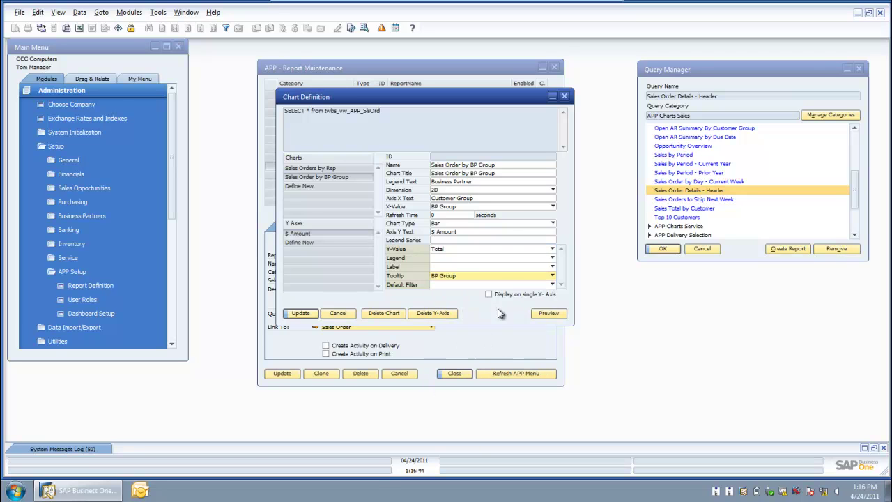
pyautogui.click(509, 286)
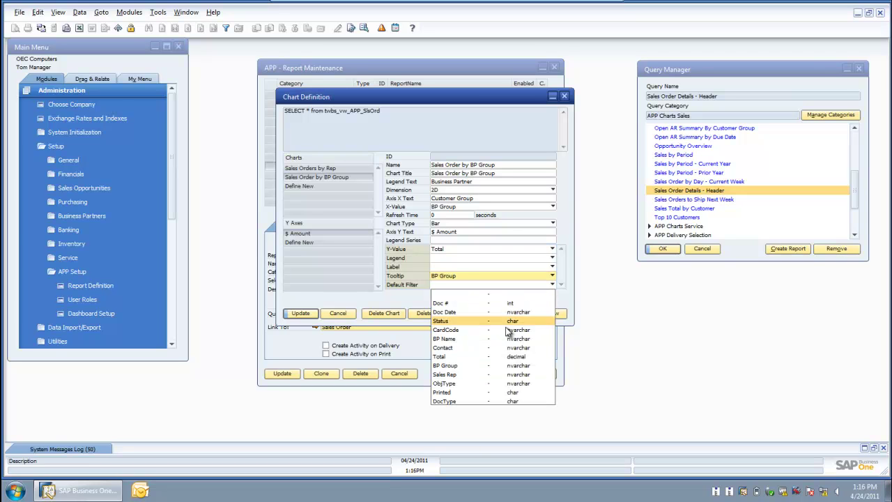
pyautogui.click(499, 370)
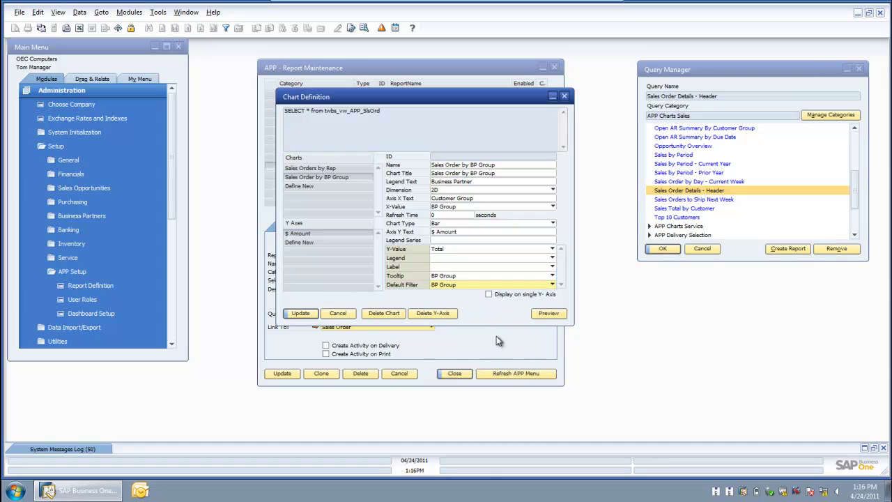
# Step: Preview the Sales Order by BP Group chart, drill into the Distributors bar's data, and close the chart viewer
pyautogui.click(538, 316)
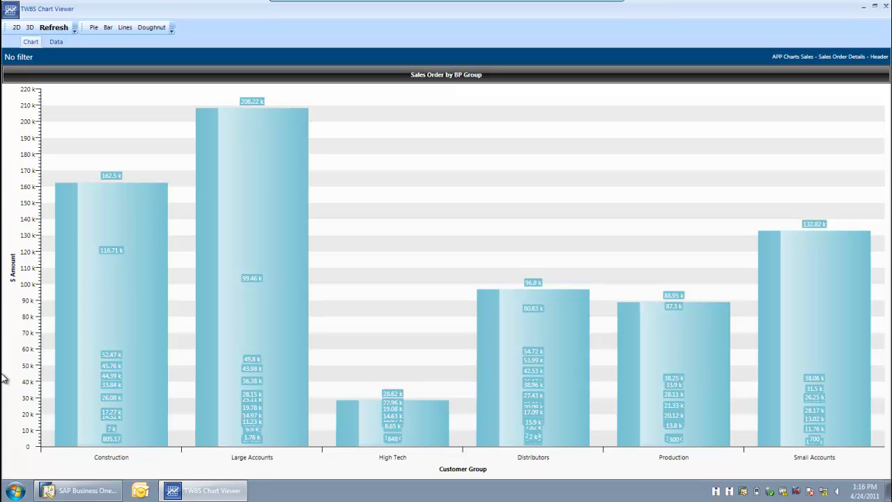
pyautogui.moveTo(552, 335)
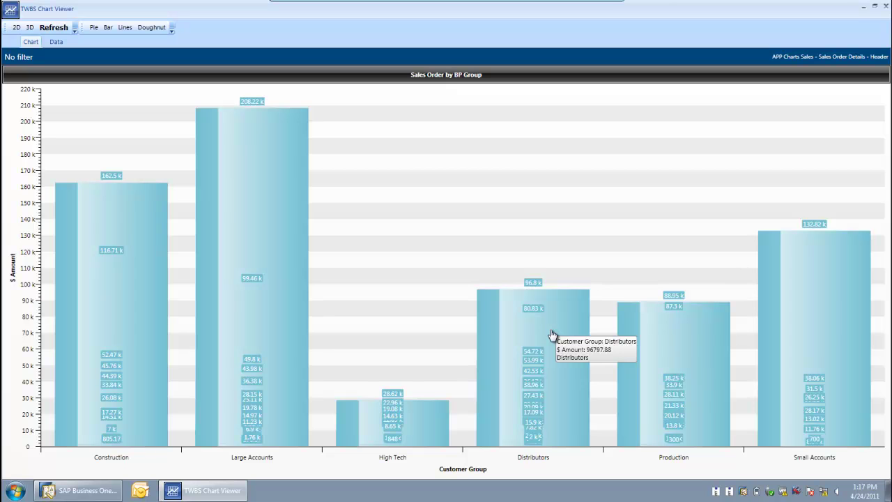
pyautogui.click(553, 315)
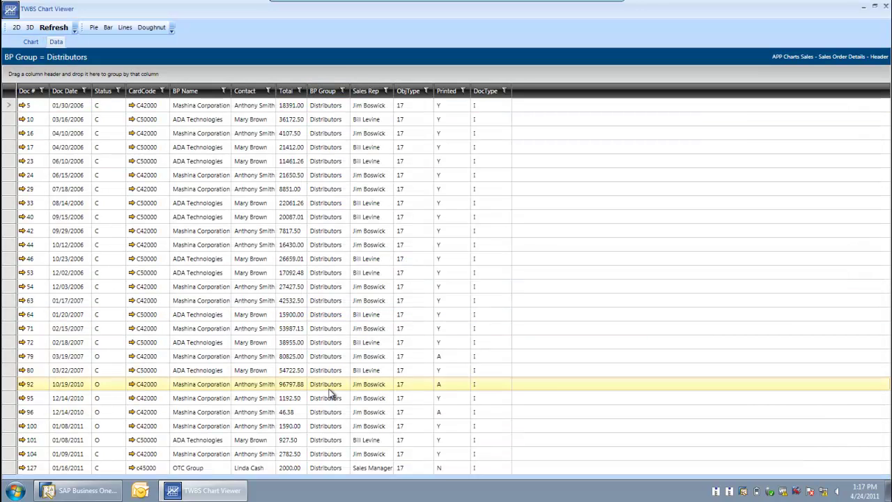
pyautogui.click(885, 9)
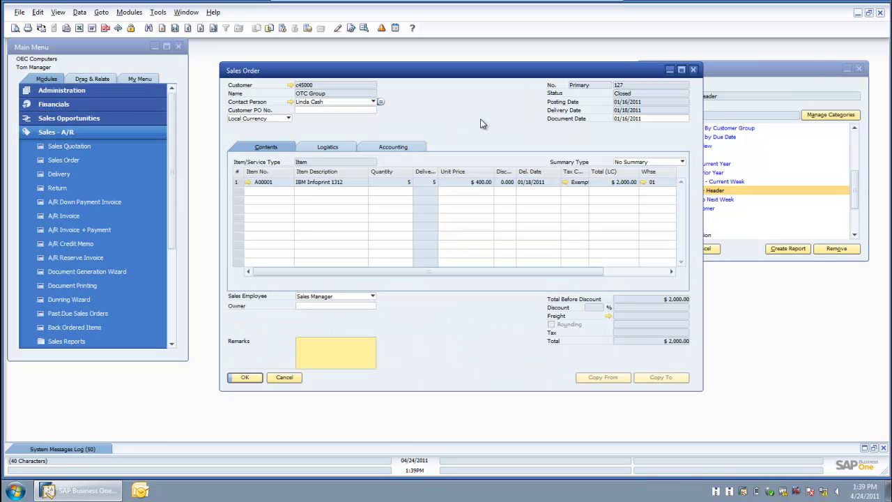
# Step: Open the Sales Order by BP Group chart from the open sales order and inspect the Large Accounts bar
pyautogui.rightClick(435, 104)
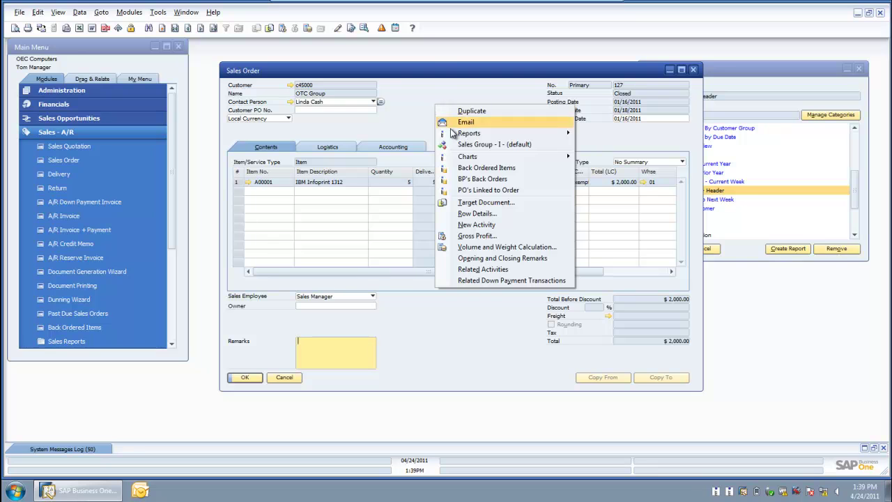
pyautogui.moveTo(459, 162)
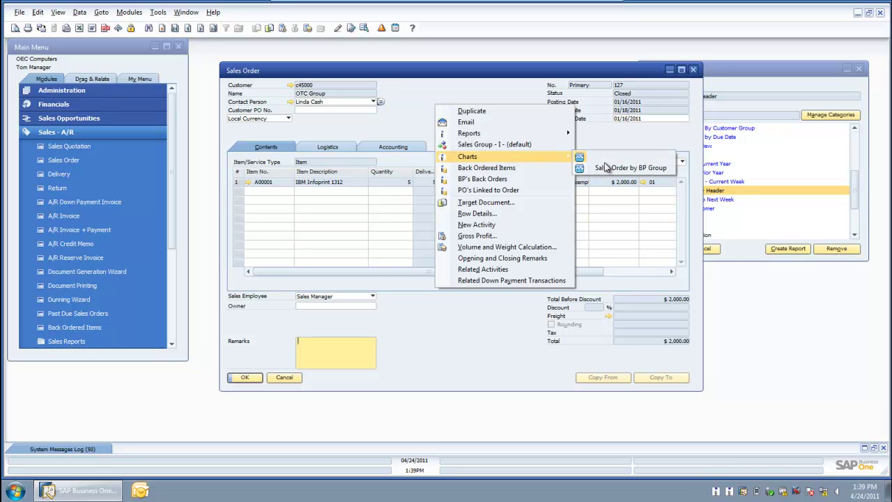
pyautogui.click(605, 166)
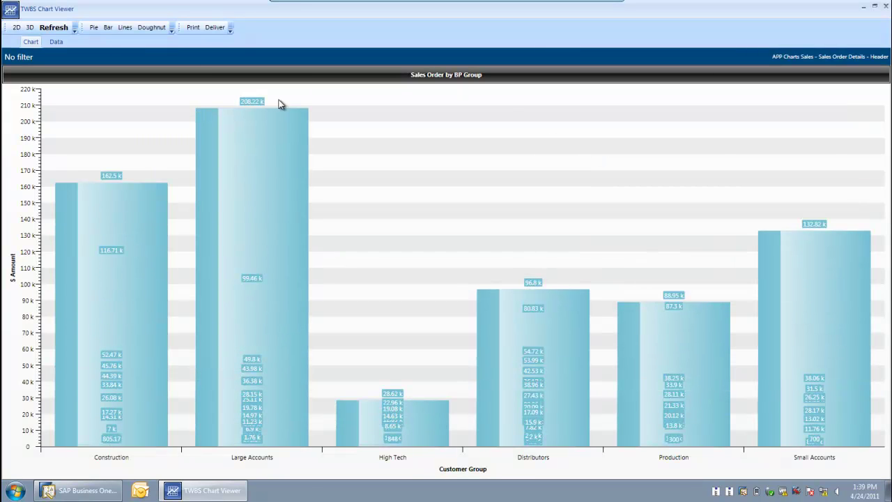
pyautogui.moveTo(243, 197)
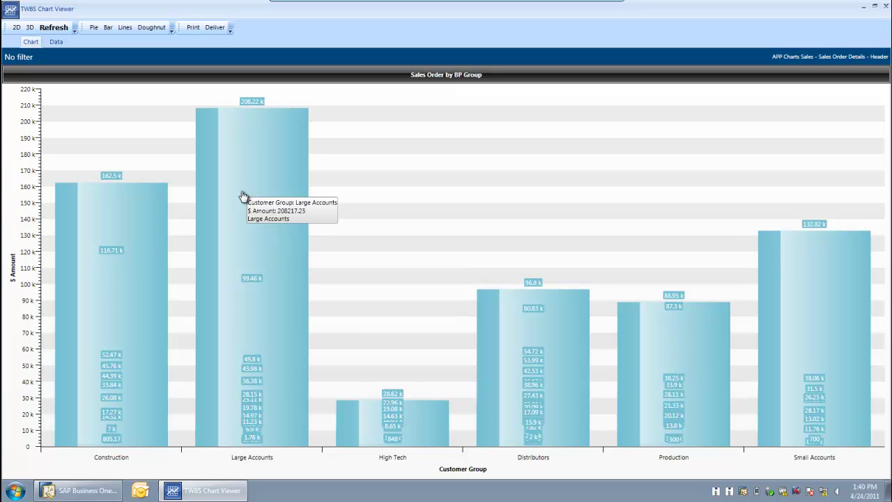
# Step: Sort the chart's underlying data by Total from highest to lowest, view the largest sales order, and return to the data
pyautogui.moveTo(800, 298)
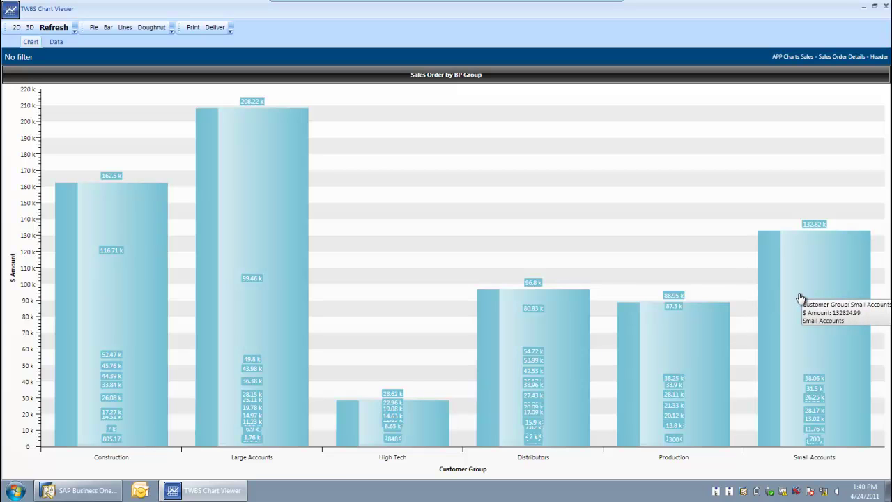
pyautogui.click(58, 44)
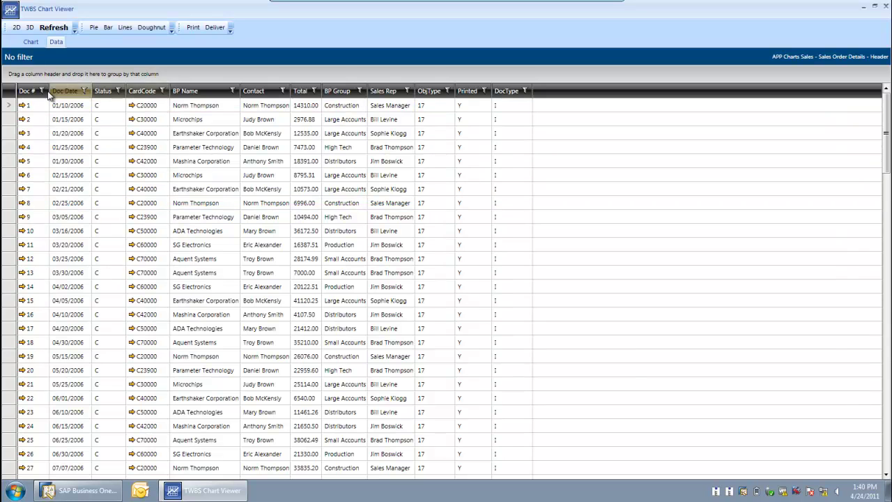
pyautogui.click(305, 92)
pyautogui.click(305, 92)
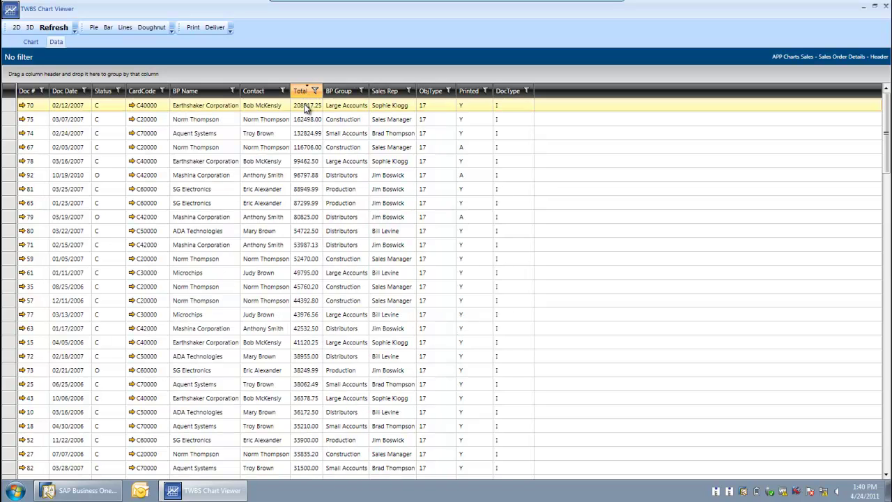
pyautogui.click(22, 106)
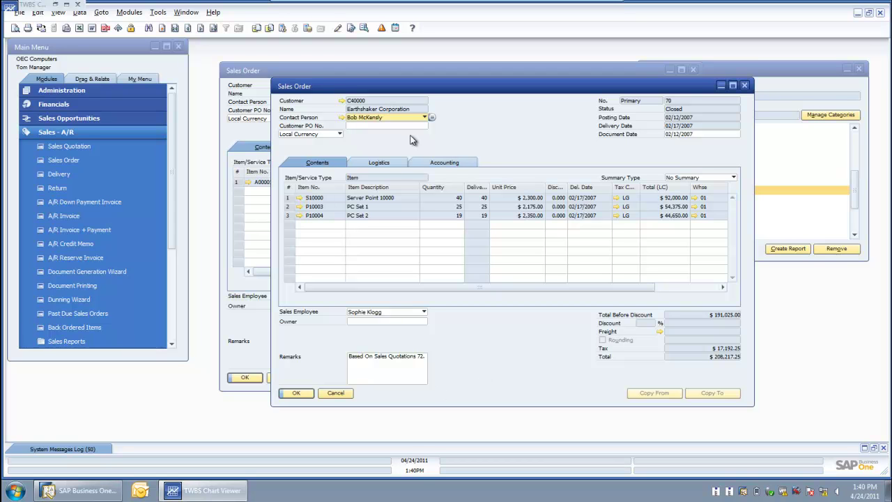
pyautogui.hotkey('alt', 'Tab')
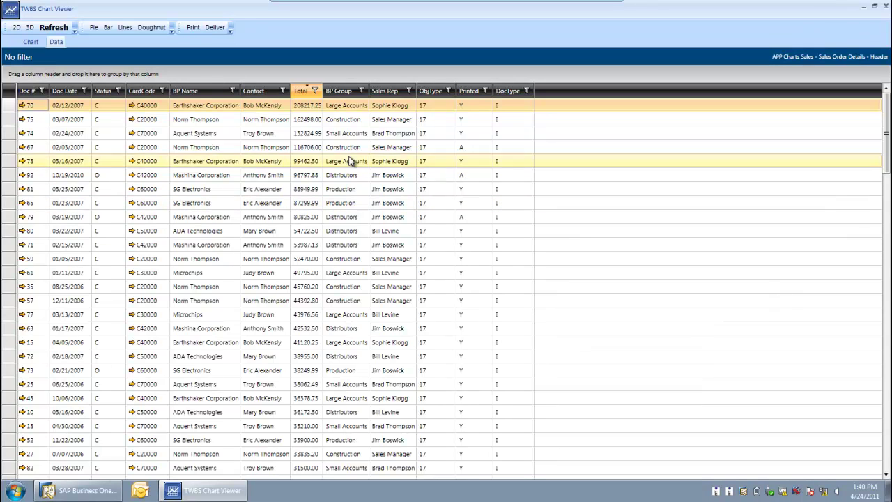
# Step: Group the chart data by BP Group and then BP Name, and expand Distributors with its ADA Technologies and Mashina Corporation orders
pyautogui.moveTo(345, 93); pyautogui.dragTo(320, 74)
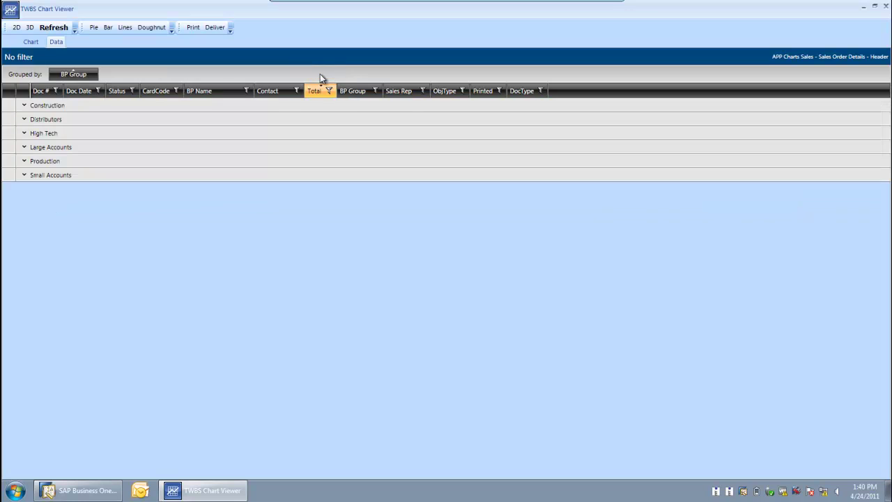
pyautogui.click(25, 121)
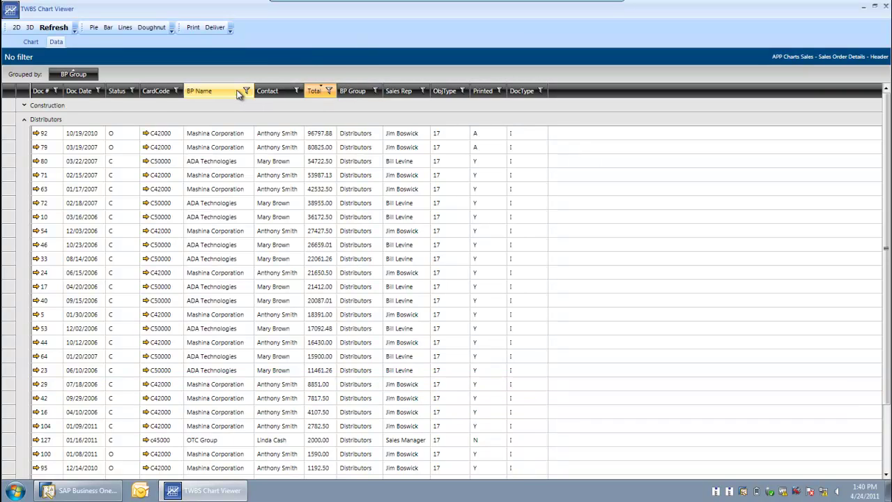
pyautogui.moveTo(235, 89); pyautogui.dragTo(219, 75)
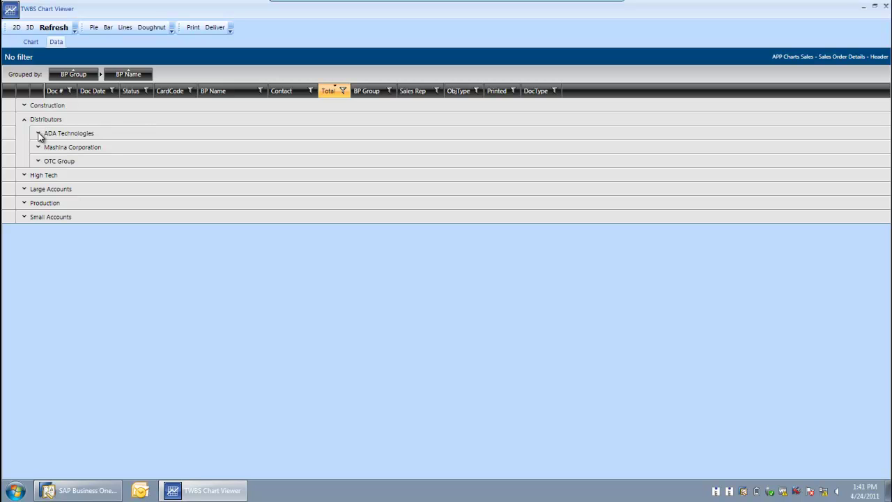
pyautogui.click(39, 133)
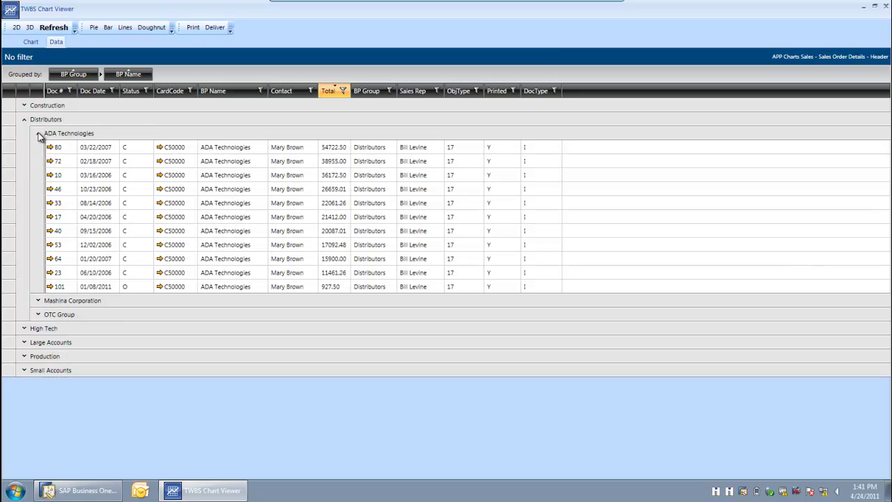
pyautogui.click(39, 301)
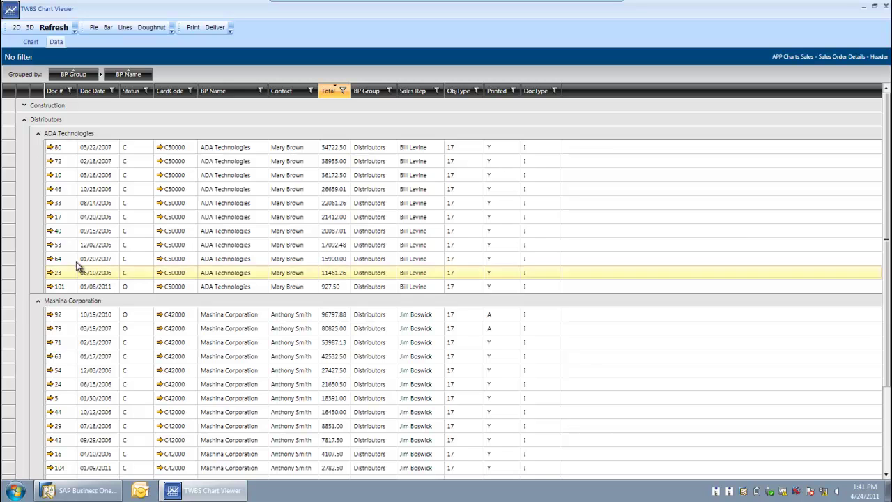
# Step: Filter the grouped data to Status O and show the filtered result in the Sales Order by BP Group chart
pyautogui.click(147, 90)
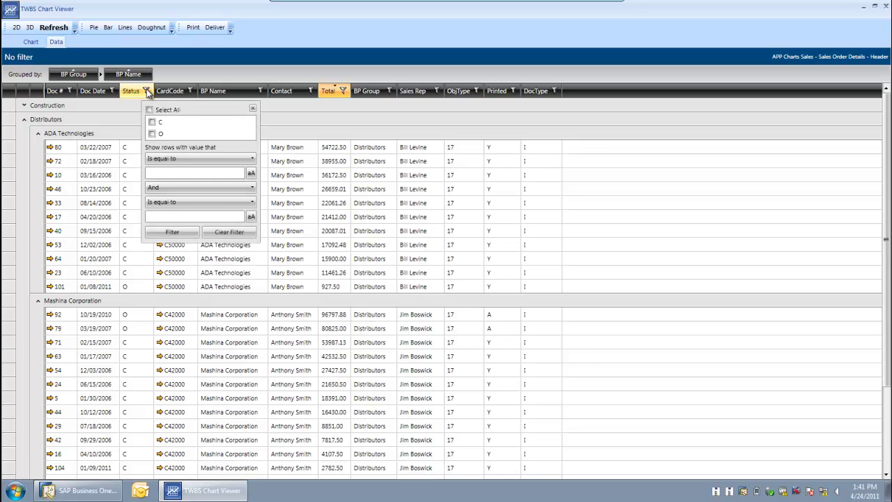
pyautogui.click(152, 135)
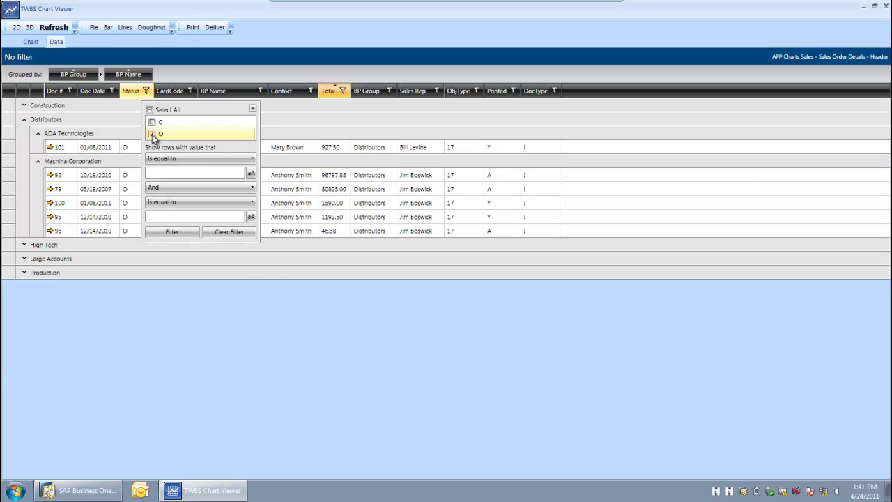
pyautogui.click(116, 324)
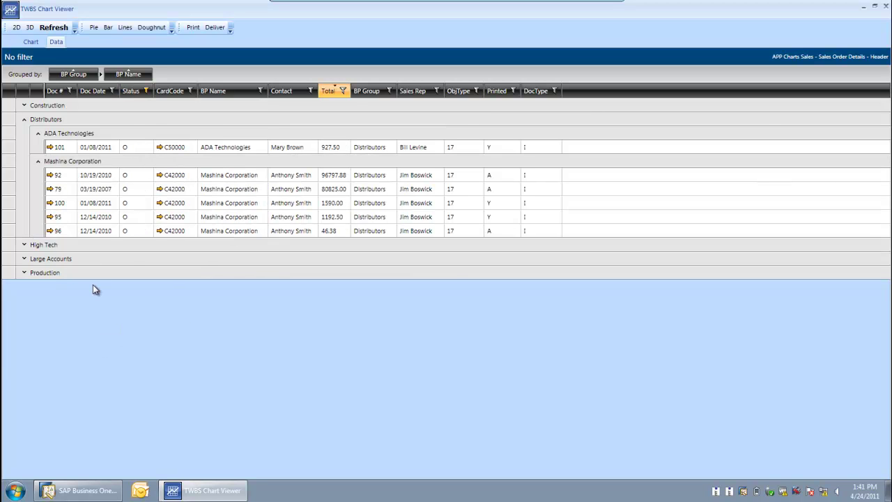
pyautogui.click(31, 43)
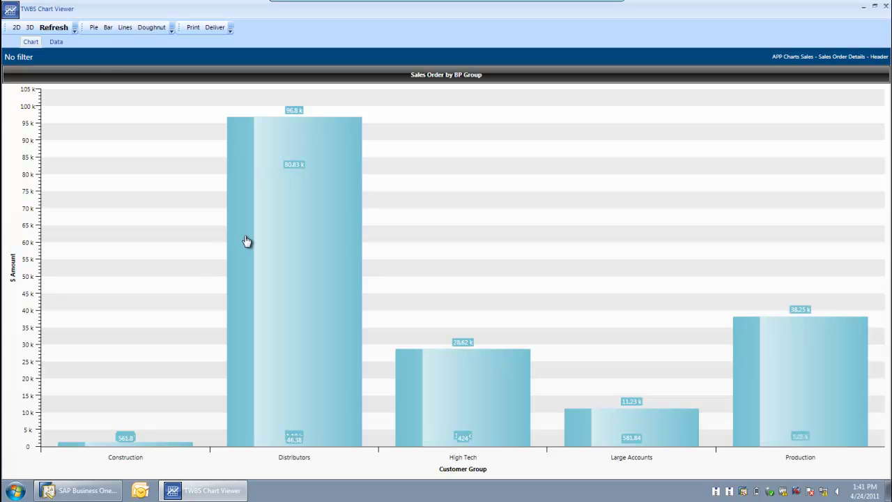
pyautogui.moveTo(323, 288)
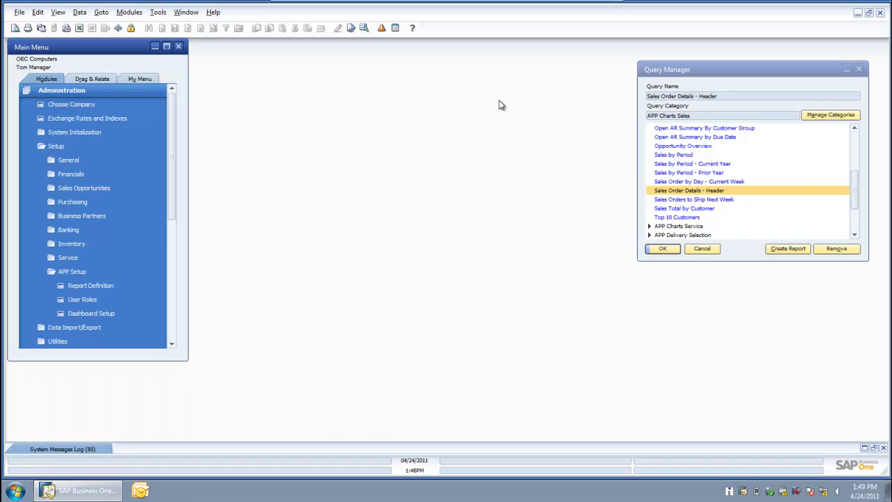
# Step: Create a dashboard named Sales by Group and Rep, linked to Sales Order, with the Horizontal Strip orientation
pyautogui.click(104, 313)
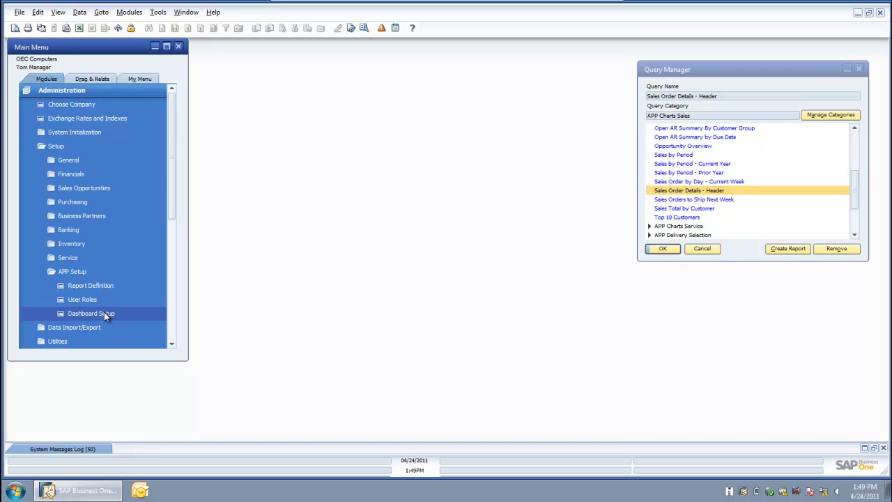
pyautogui.click(509, 209)
pyautogui.write('Sales by Group and Rep')
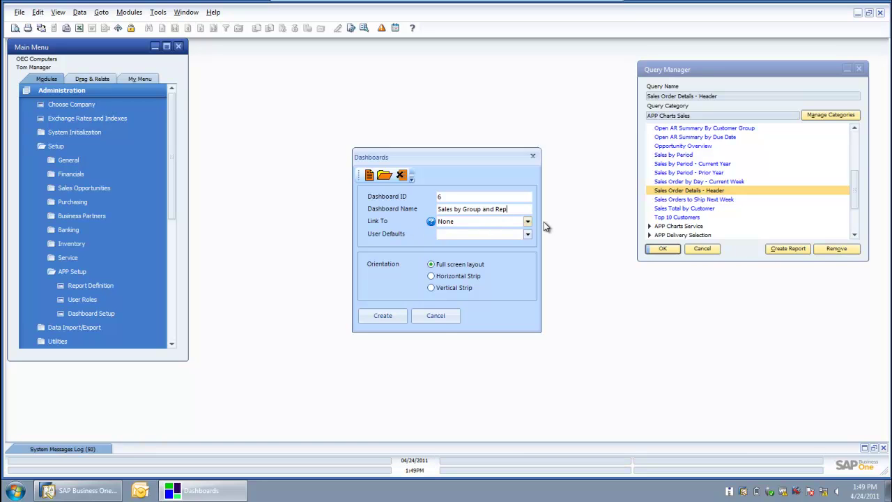
pyautogui.click(528, 222)
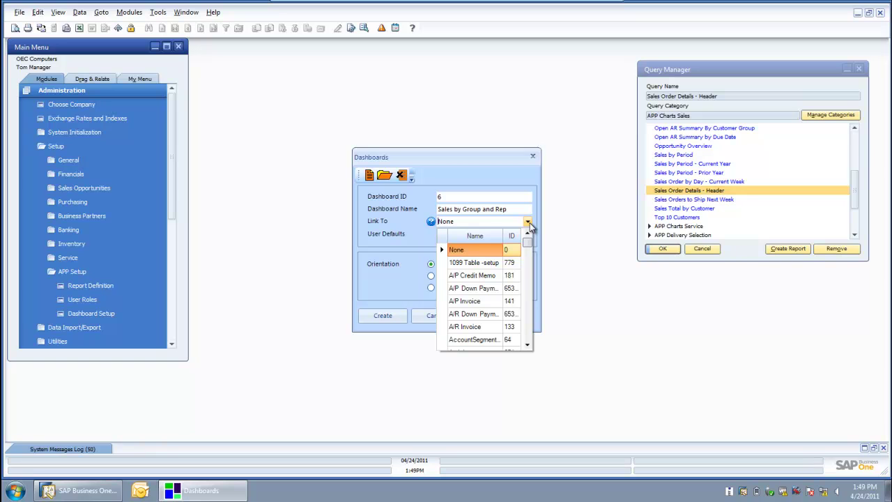
pyautogui.moveTo(528, 241); pyautogui.dragTo(528, 319)
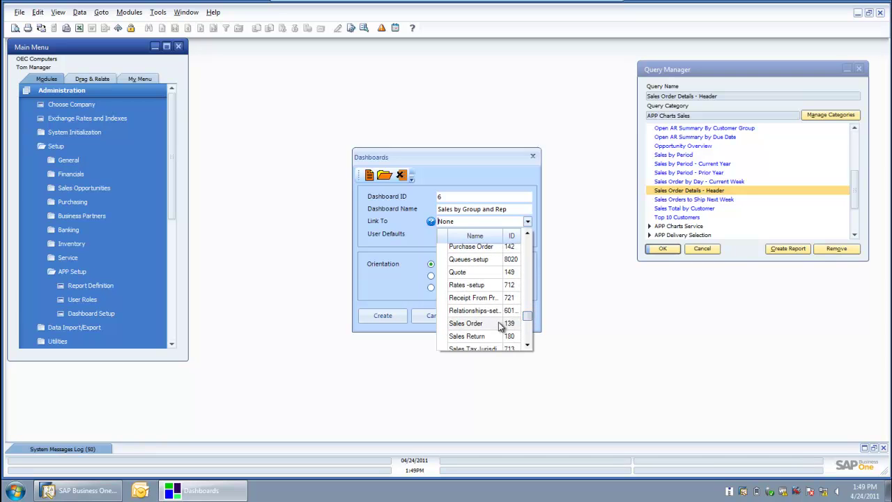
pyautogui.click(496, 323)
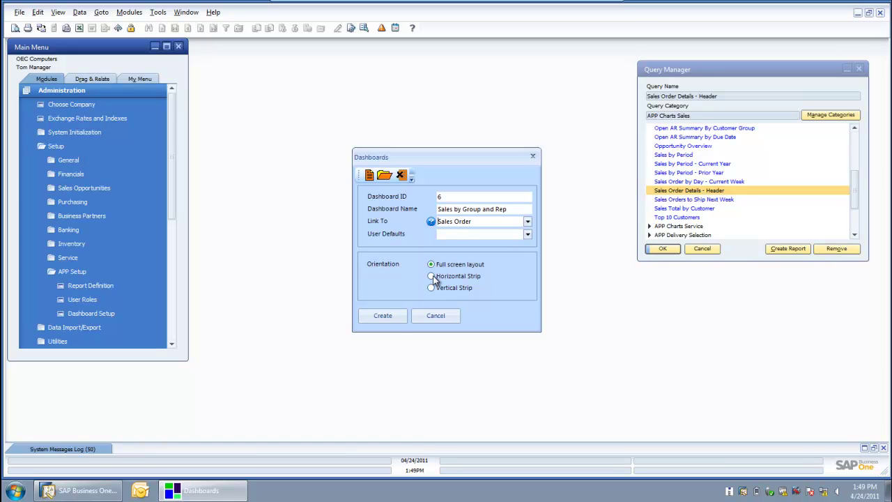
pyautogui.click(432, 276)
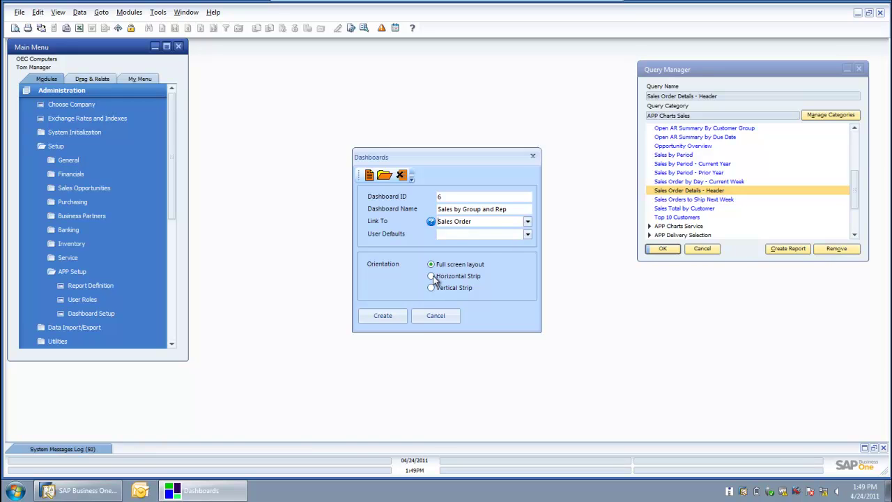
pyautogui.click(382, 315)
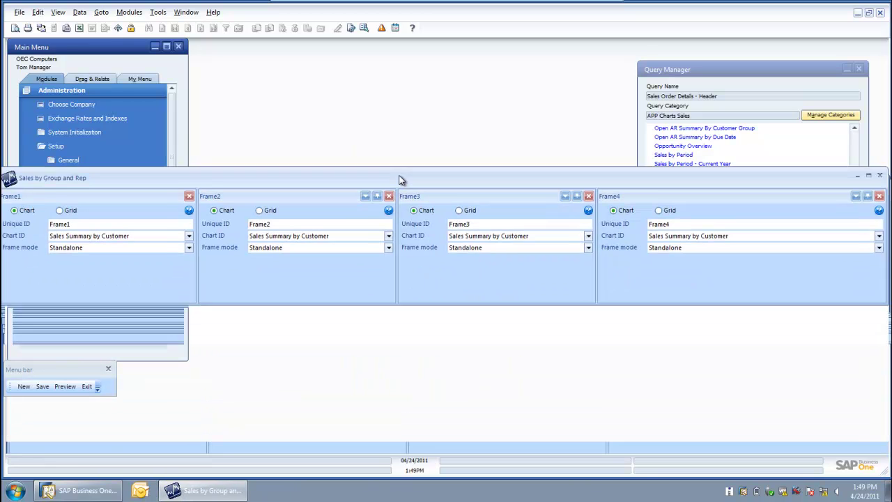
# Step: Remove Frame4 and Frame2 from the new dashboard, keeping only Frame1 and Frame3
pyautogui.moveTo(398, 175); pyautogui.dragTo(404, 158)
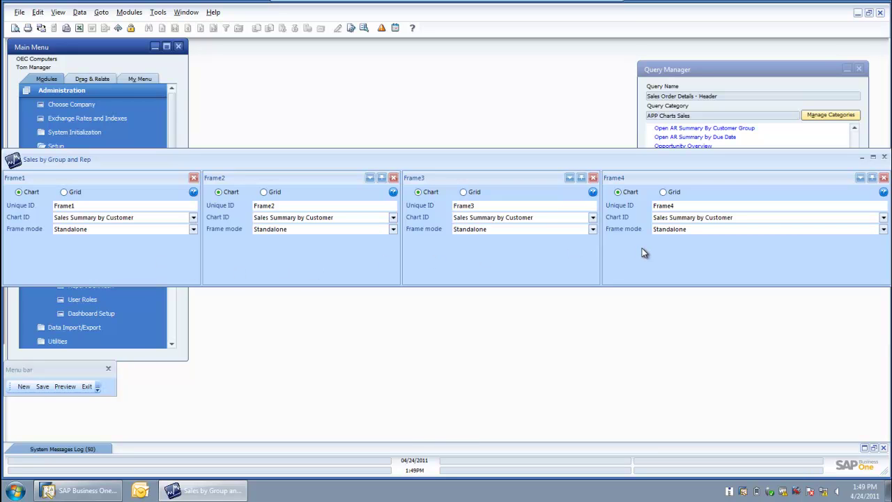
pyautogui.click(884, 178)
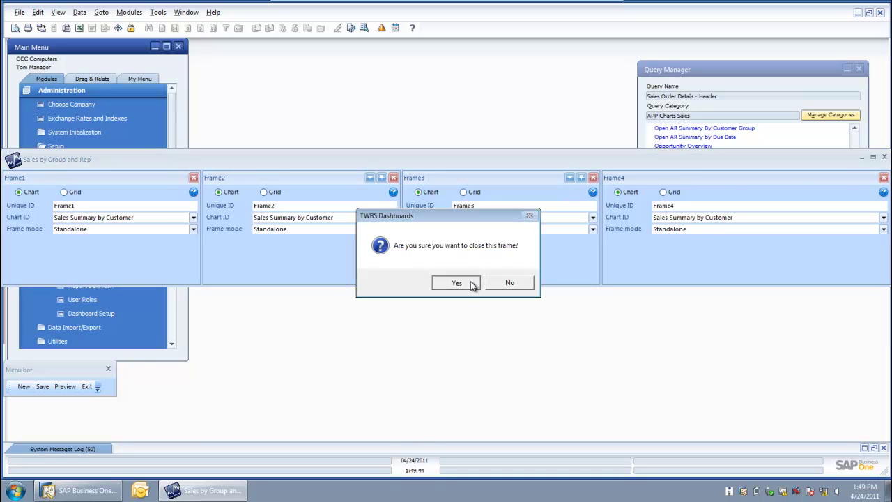
pyautogui.click(456, 282)
pyautogui.click(543, 179)
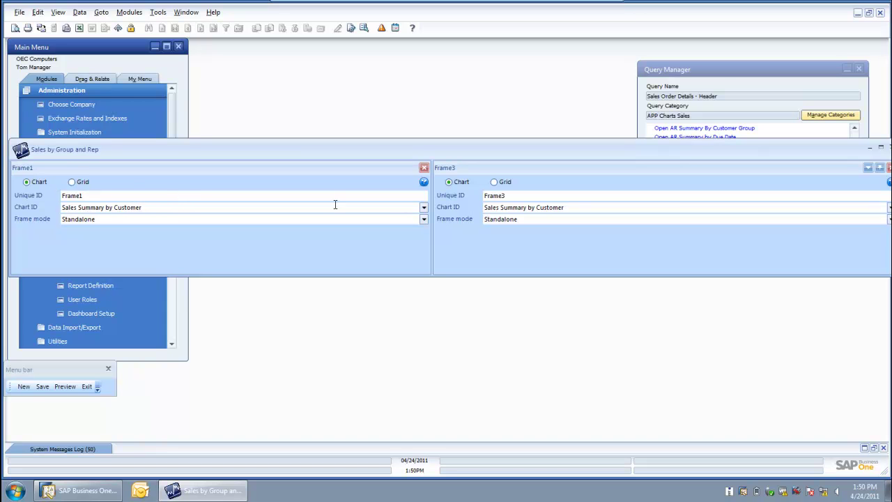
# Step: Assign the Sales Order by BP Group chart to Frame1
pyautogui.click(424, 208)
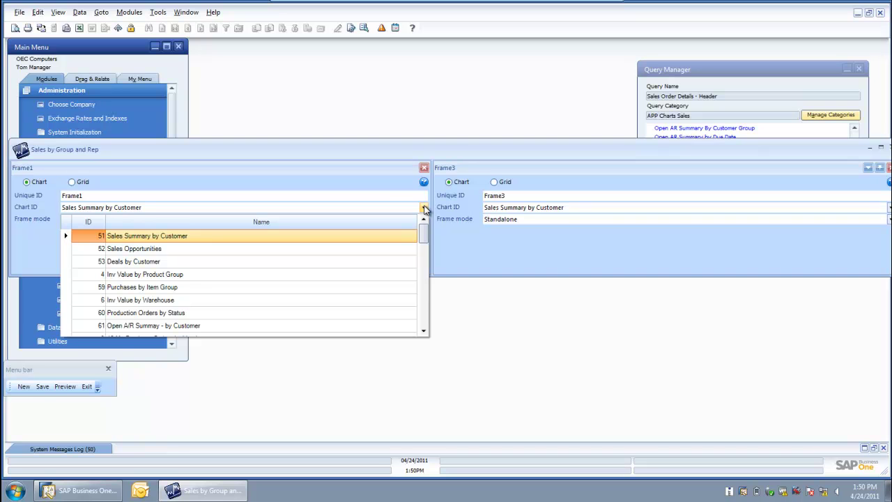
pyautogui.moveTo(424, 238); pyautogui.dragTo(423, 289)
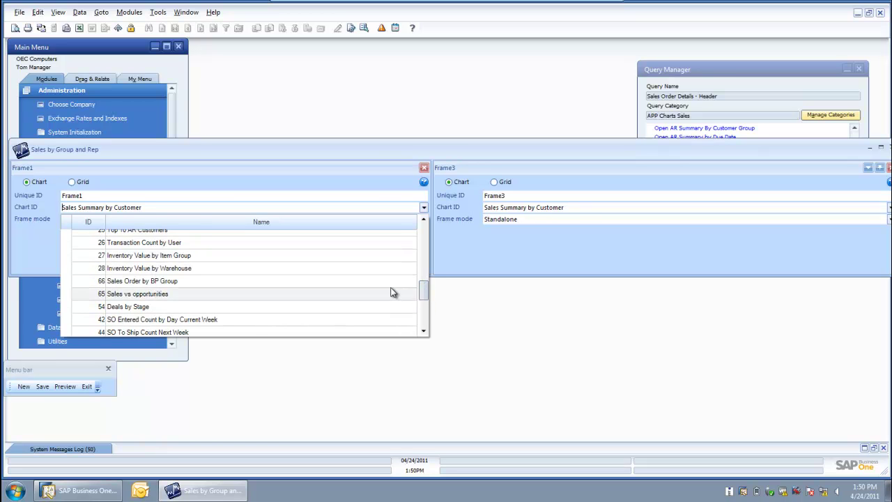
pyautogui.click(392, 281)
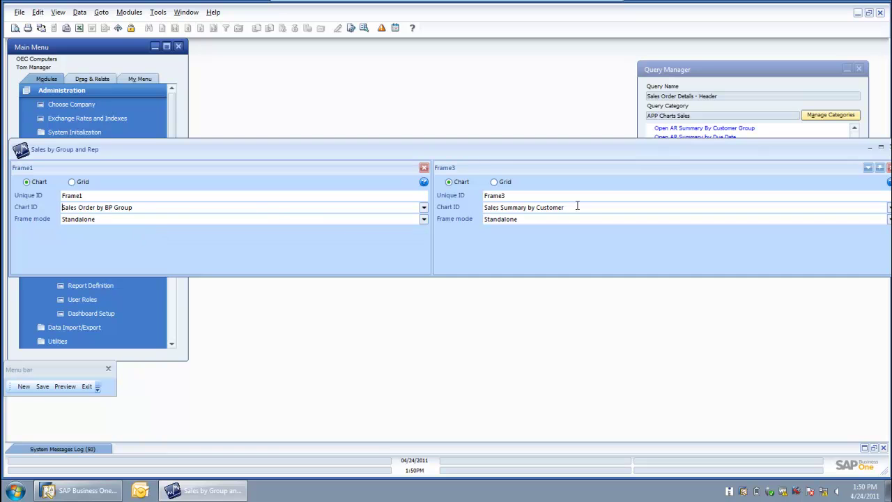
# Step: Assign the Sales Orders by Rep chart to Frame3
pyautogui.tripleClick(600, 206)
pyautogui.moveTo(606, 152); pyautogui.dragTo(577, 144)
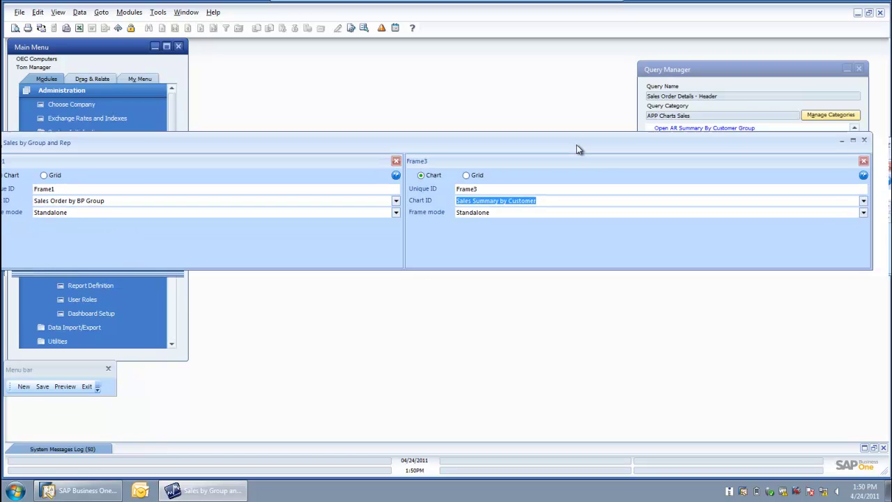
pyautogui.click(862, 199)
pyautogui.moveTo(863, 227); pyautogui.dragTo(863, 250)
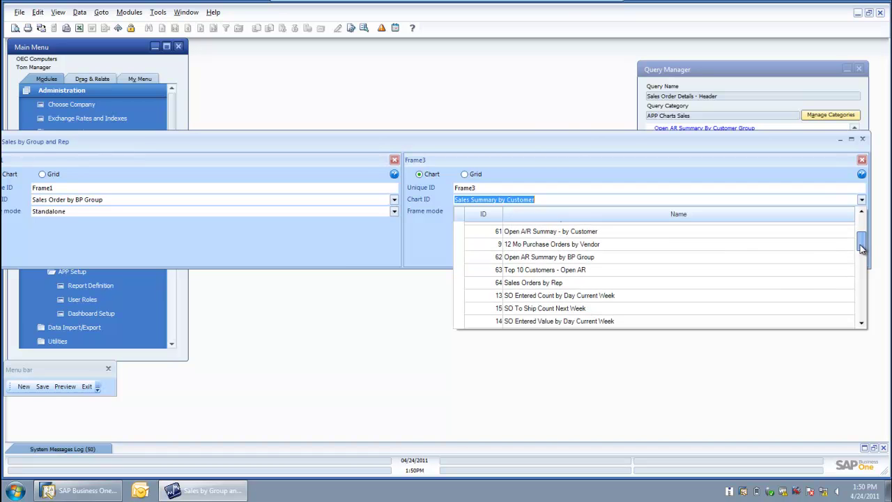
pyautogui.click(803, 281)
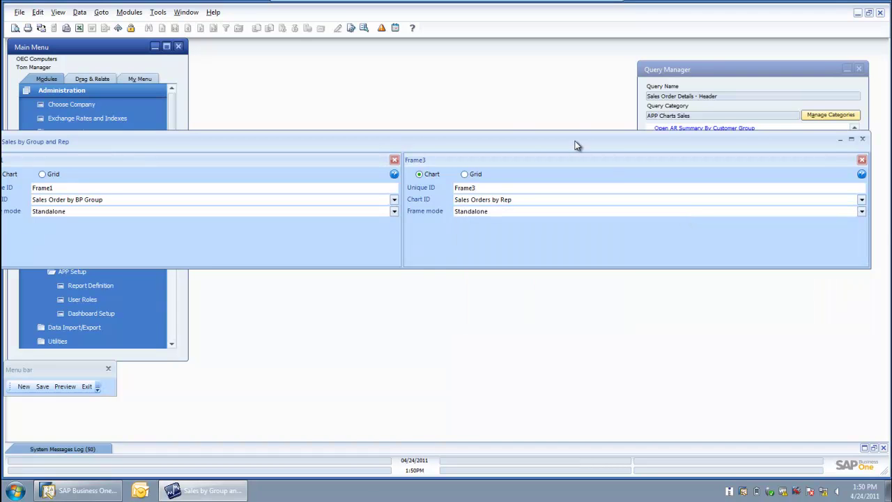
# Step: Narrow the dashboard window so it fits on screen, even out the two frames' widths, and place the menu bar just below it
pyautogui.moveTo(870, 241); pyautogui.dragTo(796, 243)
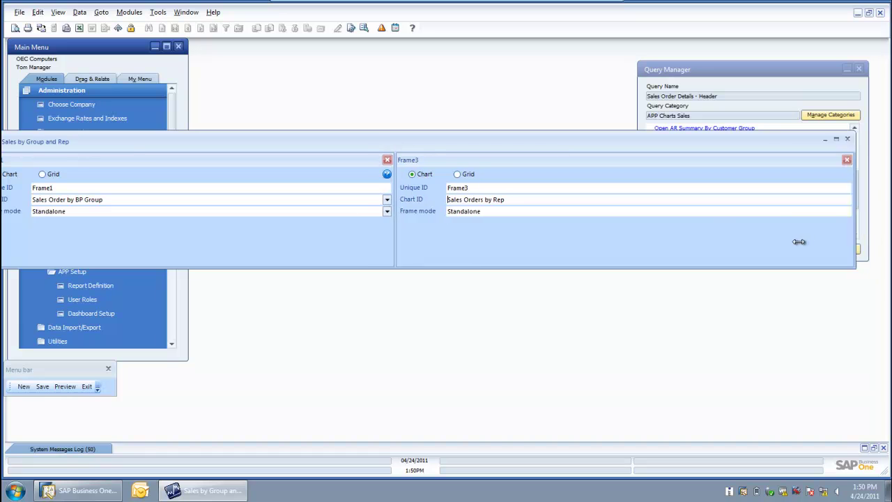
pyautogui.moveTo(557, 141); pyautogui.dragTo(627, 144)
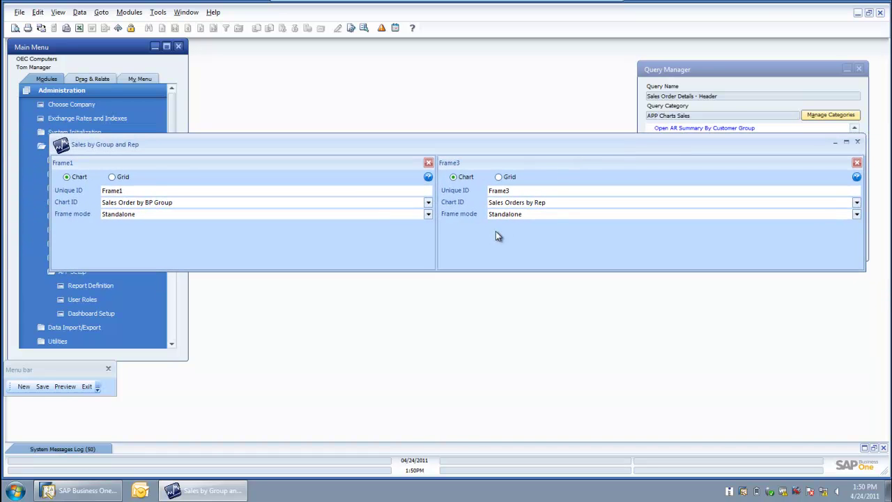
pyautogui.moveTo(439, 253); pyautogui.dragTo(457, 250)
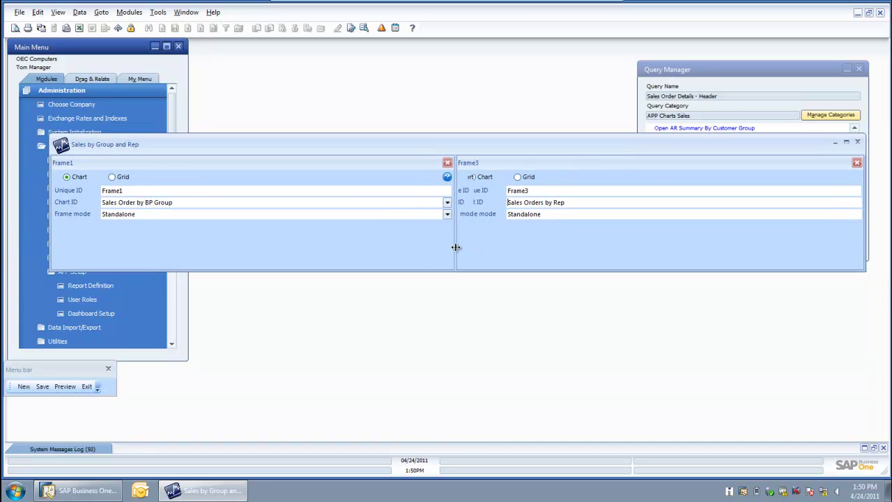
pyautogui.moveTo(63, 370); pyautogui.dragTo(421, 307)
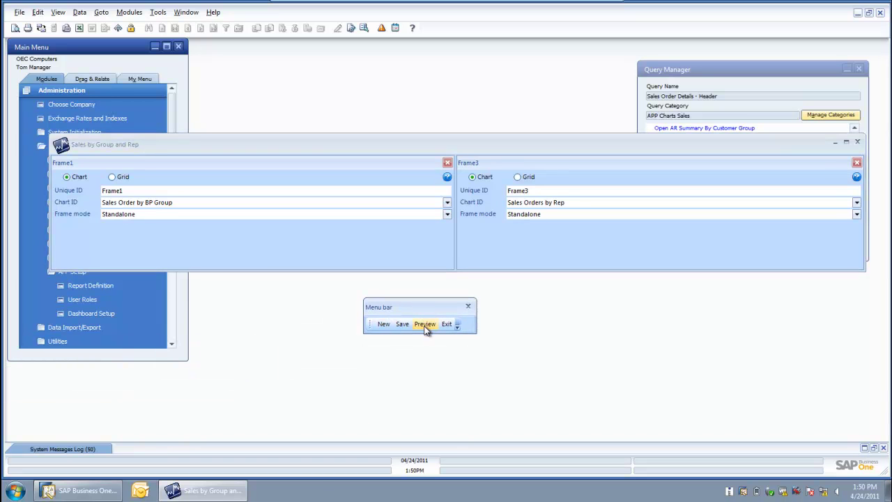
# Step: Preview the Sales by Group and Rep dashboard with both charts, and close the preview
pyautogui.click(425, 325)
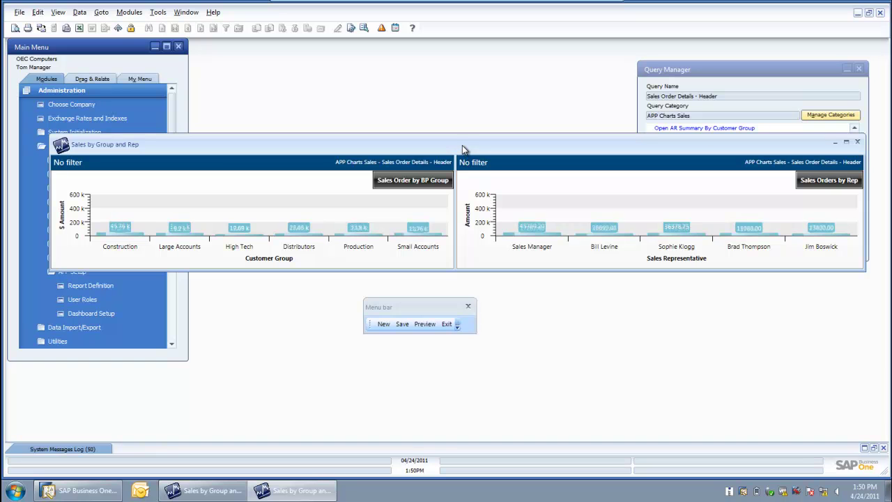
pyautogui.click(860, 143)
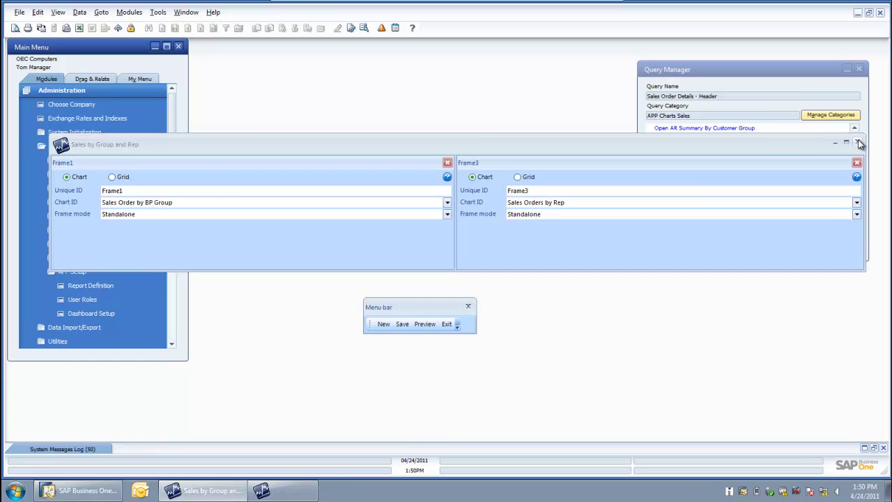
# Step: Move the dashboard window up and make it taller, keep the menu bar clear below it, and preview the enlarged charts
pyautogui.click(494, 140)
pyautogui.moveTo(493, 135); pyautogui.dragTo(493, 60)
pyautogui.moveTo(417, 303); pyautogui.dragTo(95, 386)
pyautogui.moveTo(418, 270); pyautogui.dragTo(409, 342)
pyautogui.click(104, 408)
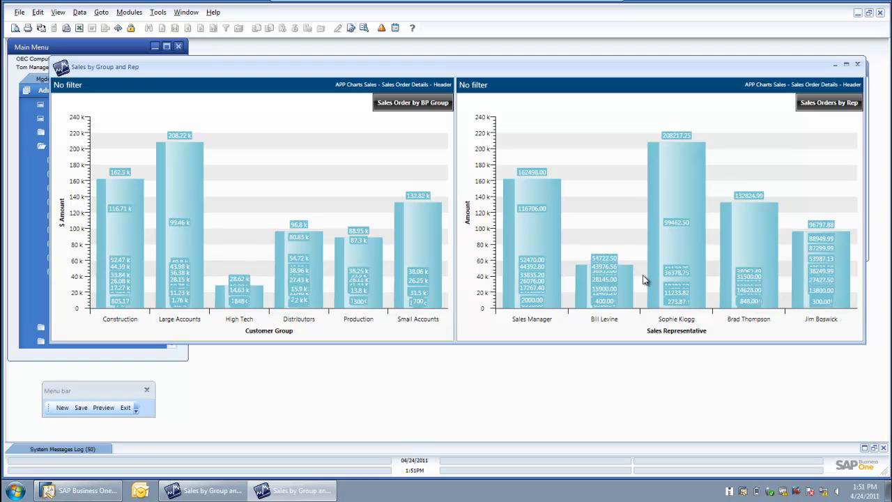
# Step: Save the Sales by Group and Rep dashboard and close both its design window and its preview
pyautogui.click(79, 410)
pyautogui.click(79, 410)
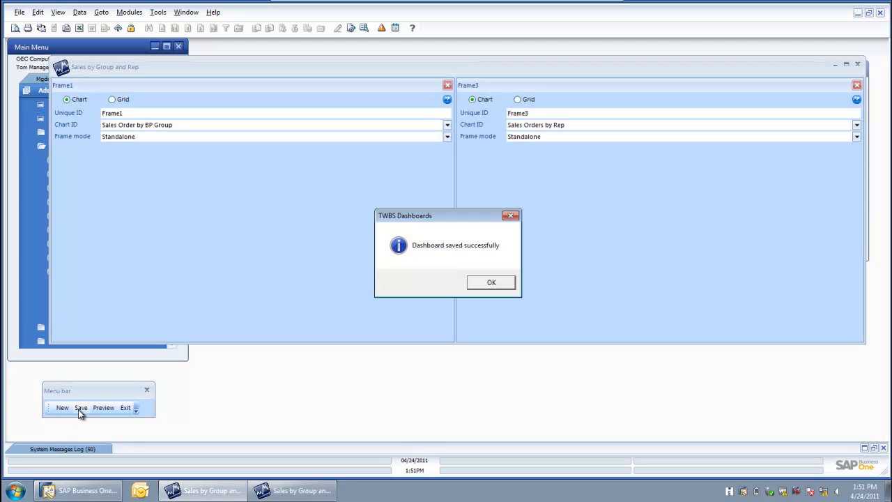
pyautogui.click(486, 283)
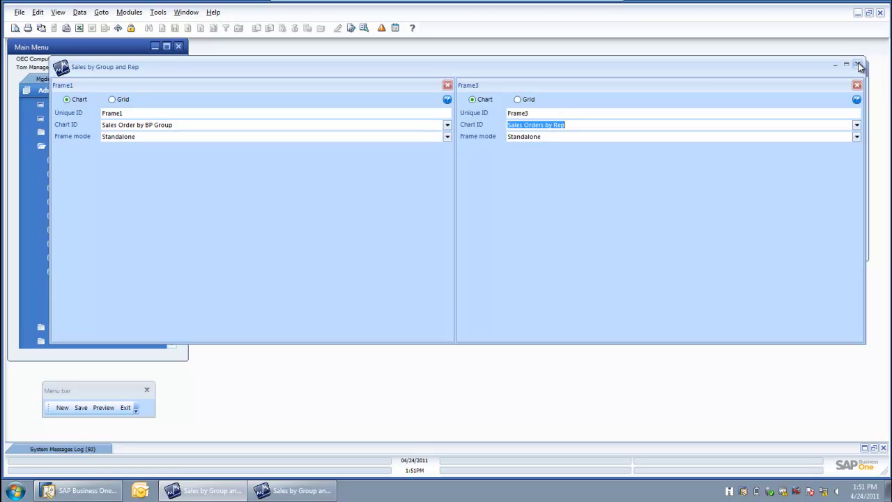
pyautogui.click(858, 65)
pyautogui.click(460, 284)
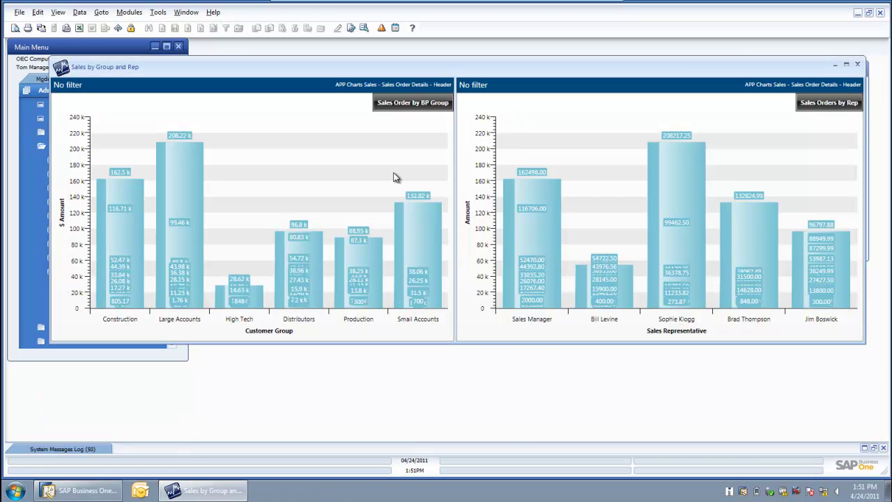
pyautogui.click(859, 64)
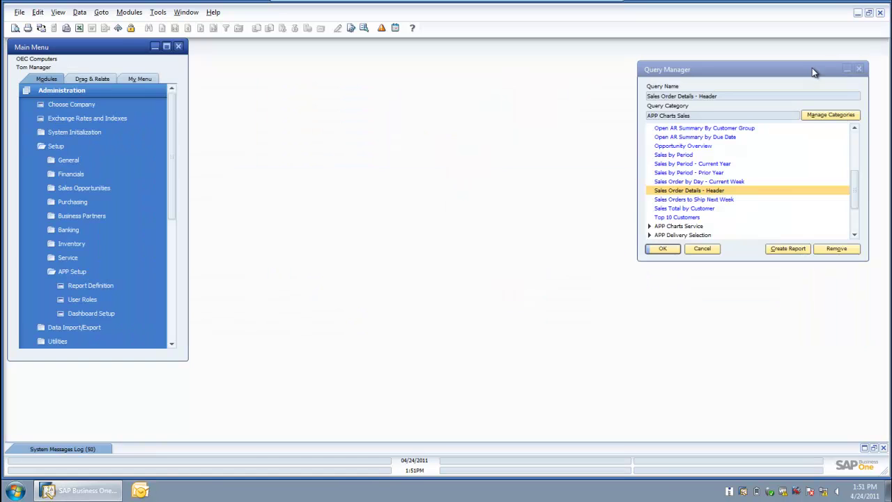
# Step: Display the most recent sales order from Sales - A/R and open the Sales by Group and Rep dashboard from it
pyautogui.click(132, 93)
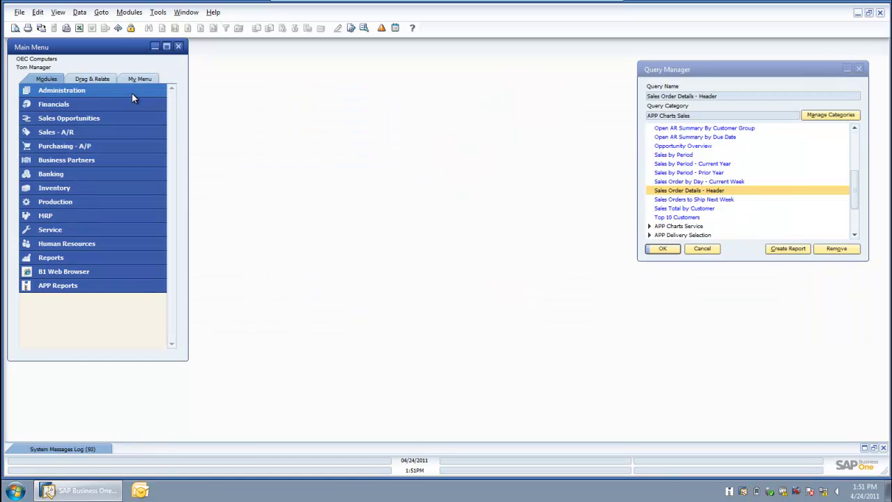
pyautogui.click(125, 130)
pyautogui.click(116, 161)
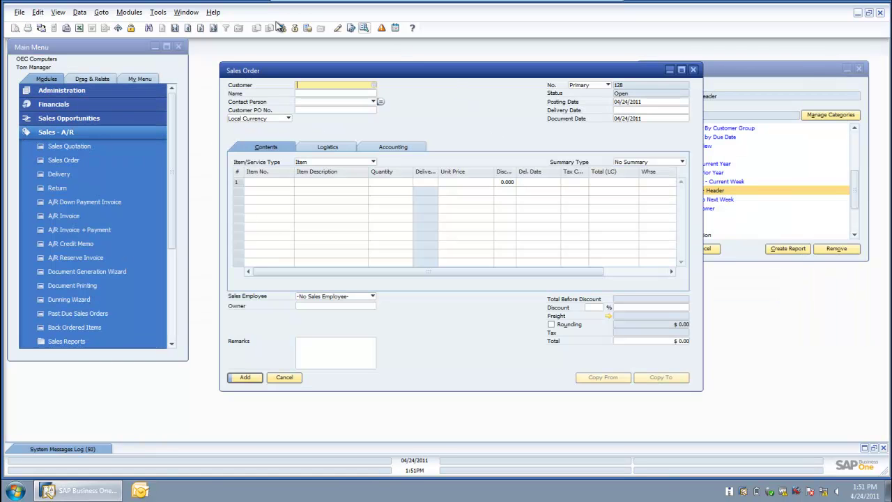
pyautogui.click(188, 28)
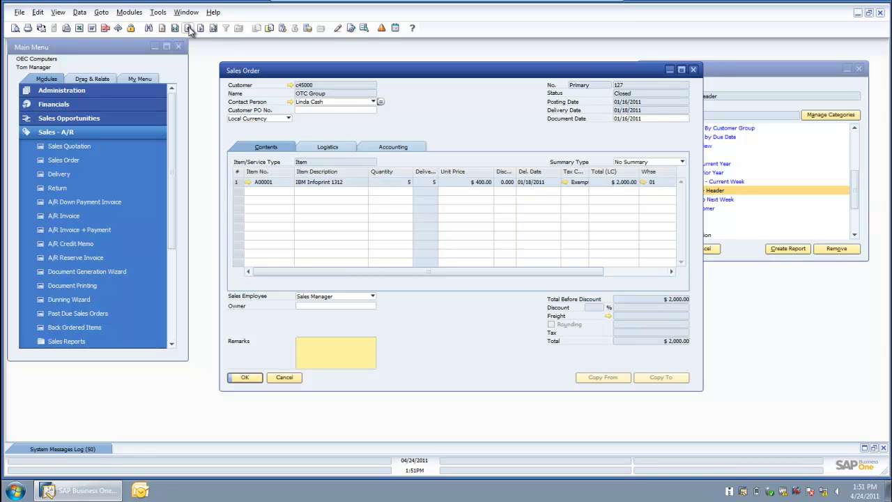
pyautogui.rightClick(455, 102)
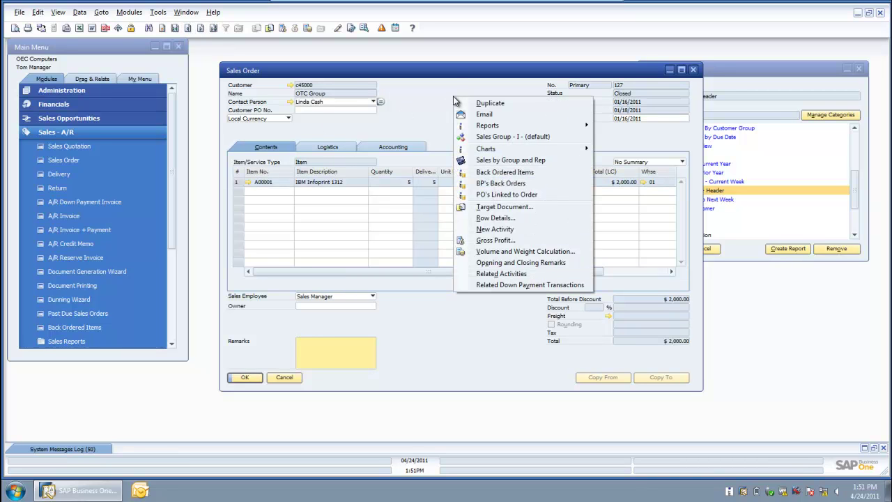
pyautogui.click(490, 161)
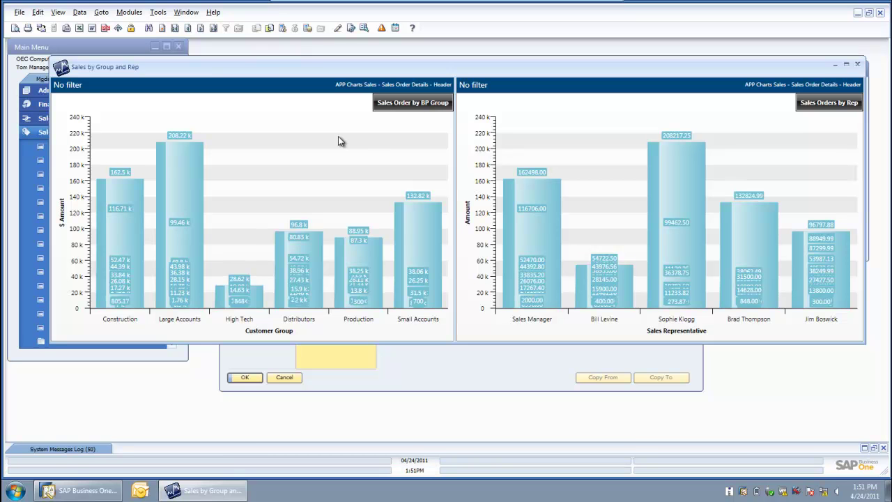
# Step: Examine the Sales Order by BP Group chart and its underlying data in the chart viewer, and return to the dashboard
pyautogui.doubleClick(306, 134)
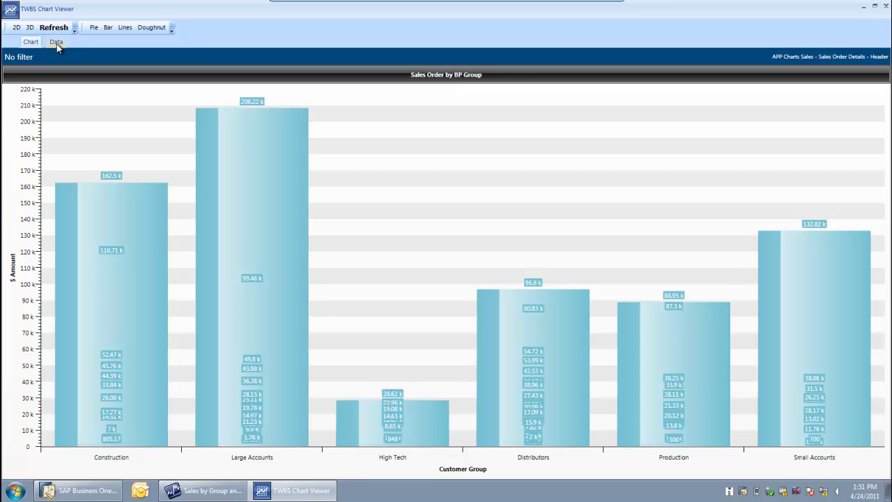
pyautogui.click(56, 43)
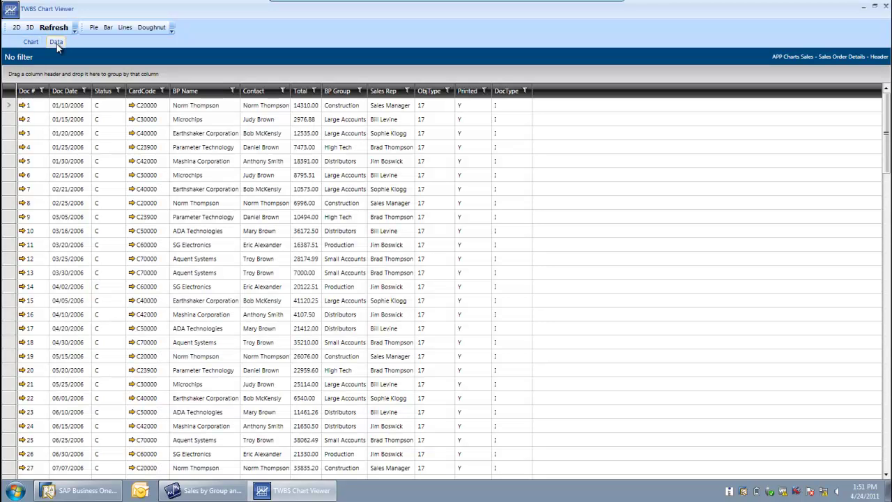
pyautogui.click(31, 42)
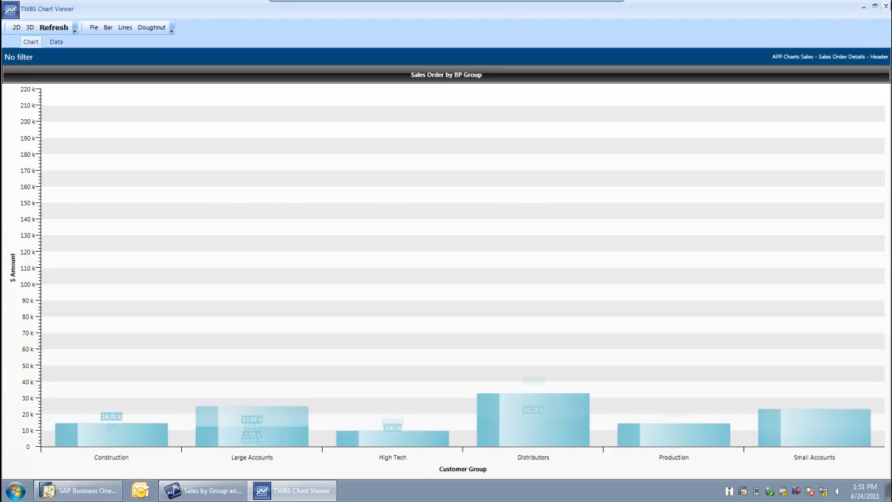
pyautogui.click(887, 6)
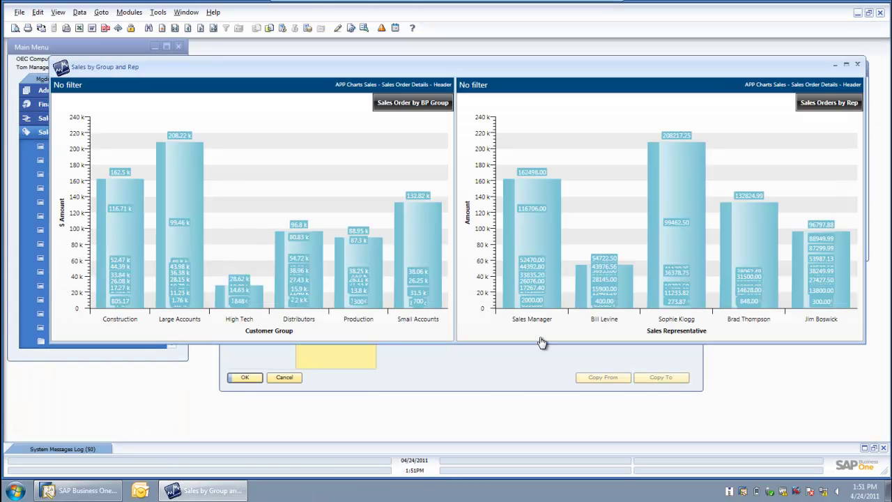